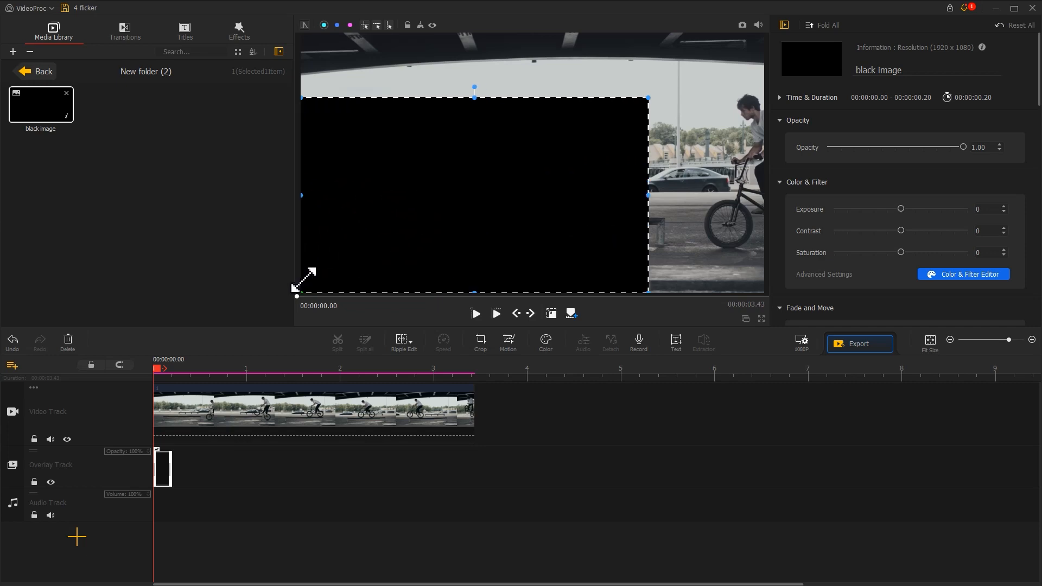
- Enlarge the black image overlay to fill the whole frame and extend its duration to the end of the video clip
drag(649, 98, 765, 48)
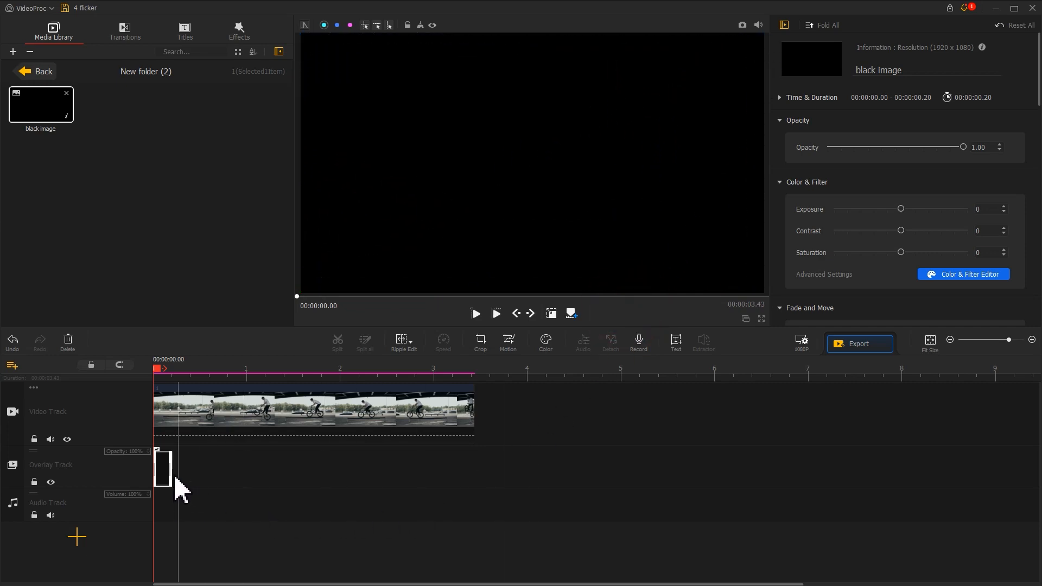
drag(169, 471, 476, 478)
- Add the music file at the start of the audio track and play the timeline from the beginning to listen for beats
click(44, 71)
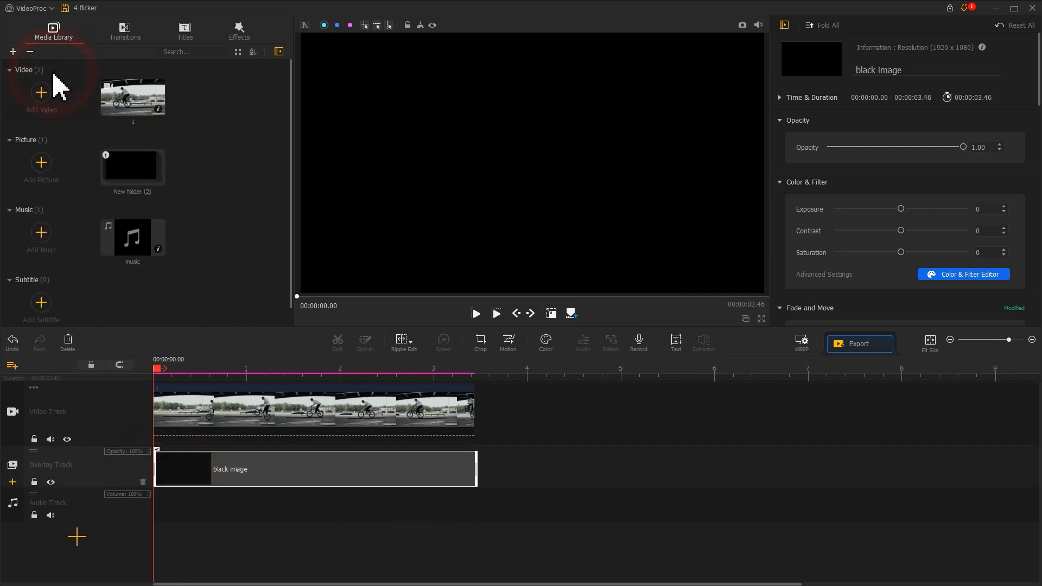
drag(130, 247, 149, 497)
click(156, 368)
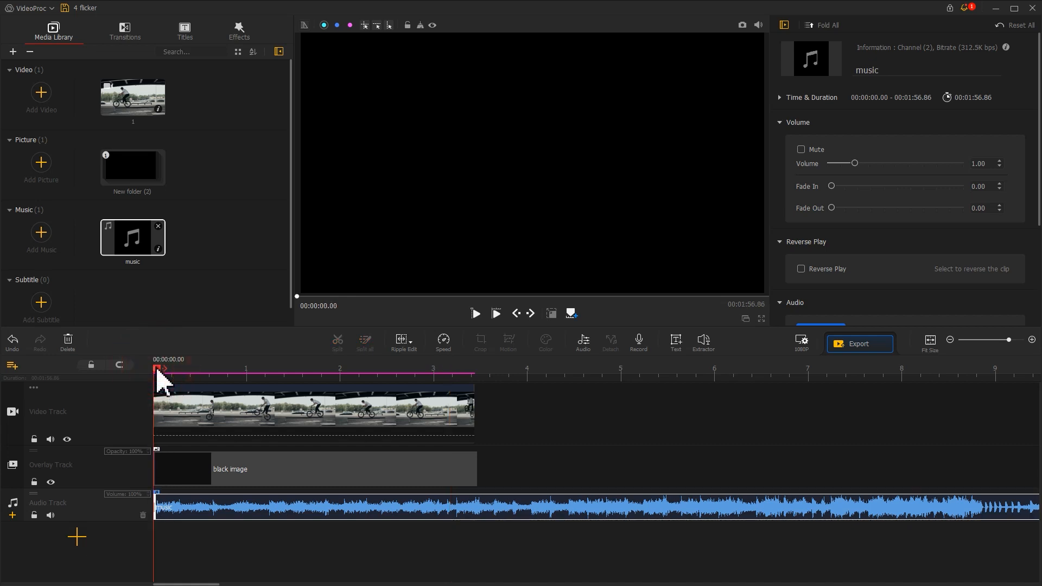
key(space)
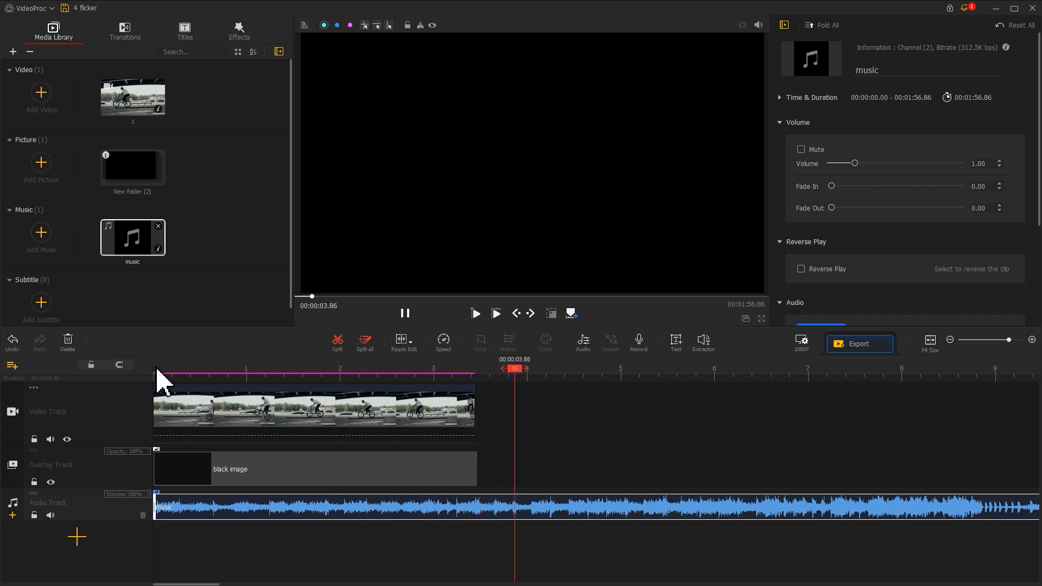
key(space)
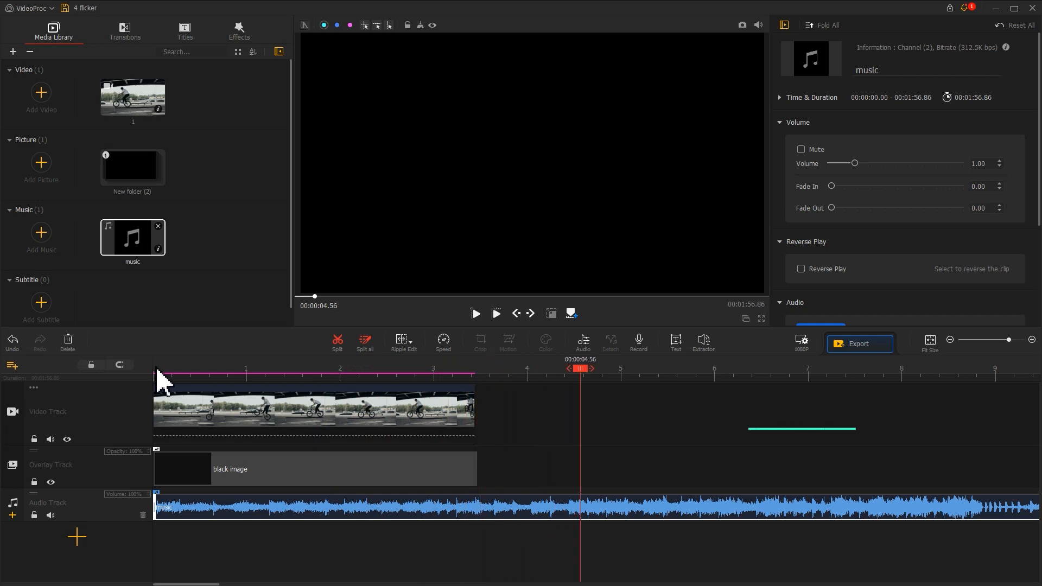
- Mark five beats on the music clip with markers, from 00:00:00.63 to 00:00:02.43
click(210, 369)
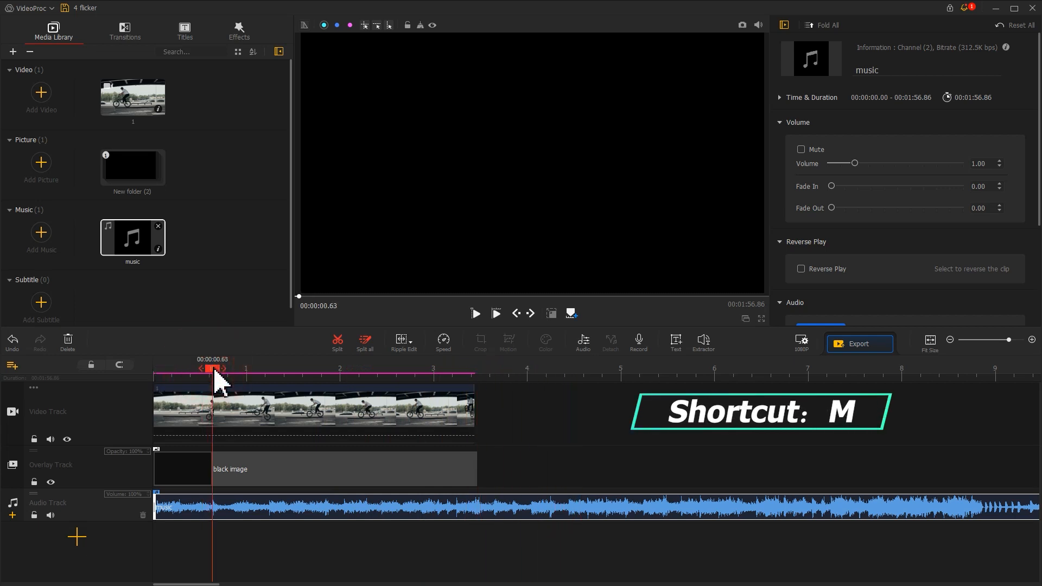
mouse_move(215, 374)
mouse_down()
mouse_move(351, 375)
mouse_move(346, 386)
mouse_move(404, 374)
mouse_move(381, 374)
mouse_up()
key(m)
key(m)
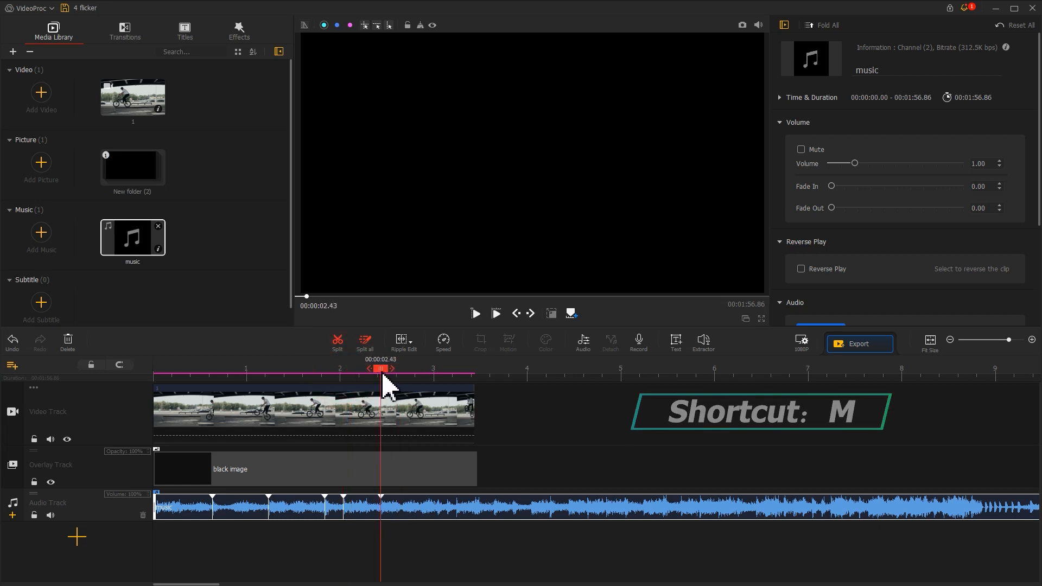
- Trim the start of the black image to the first beat marker and split it at 00:00:00.70
drag(155, 466, 212, 474)
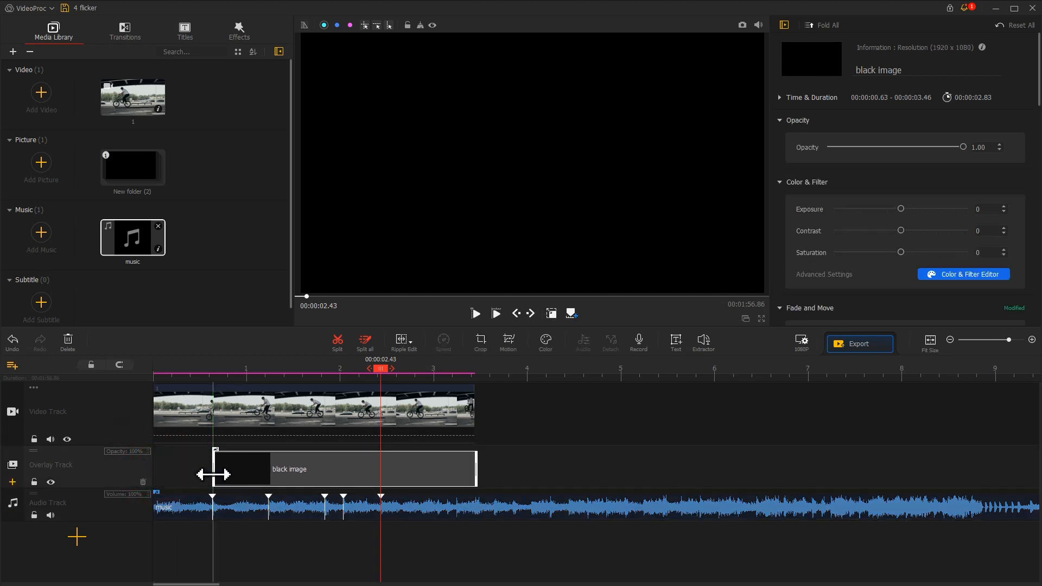
click(221, 372)
drag(234, 376, 397, 373)
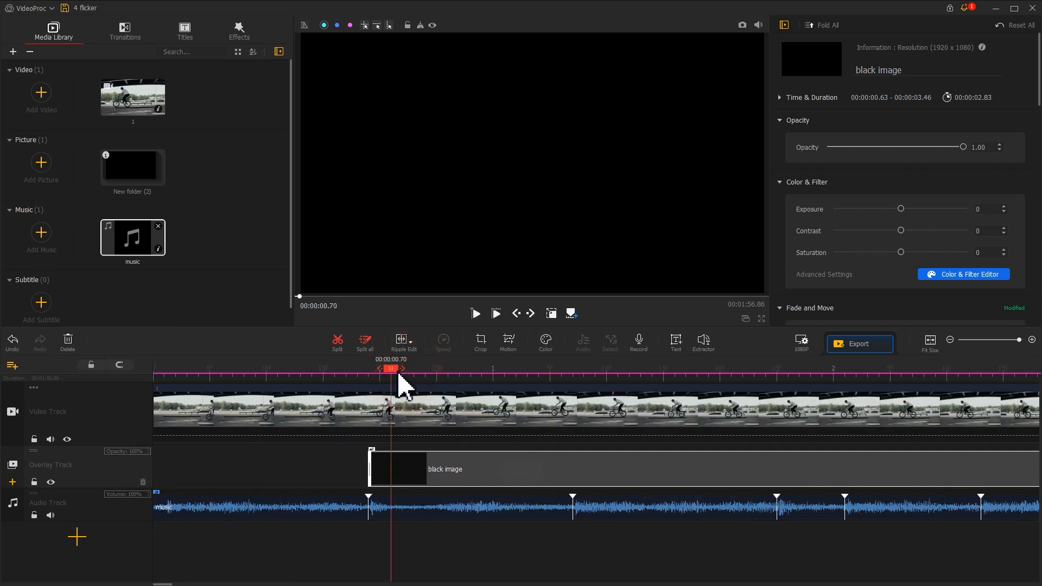
click(339, 353)
- Cut the rest of the black image into short pieces that start at each of the remaining beat markers
drag(392, 451, 574, 477)
drag(725, 372, 776, 380)
click(338, 341)
drag(596, 468, 776, 470)
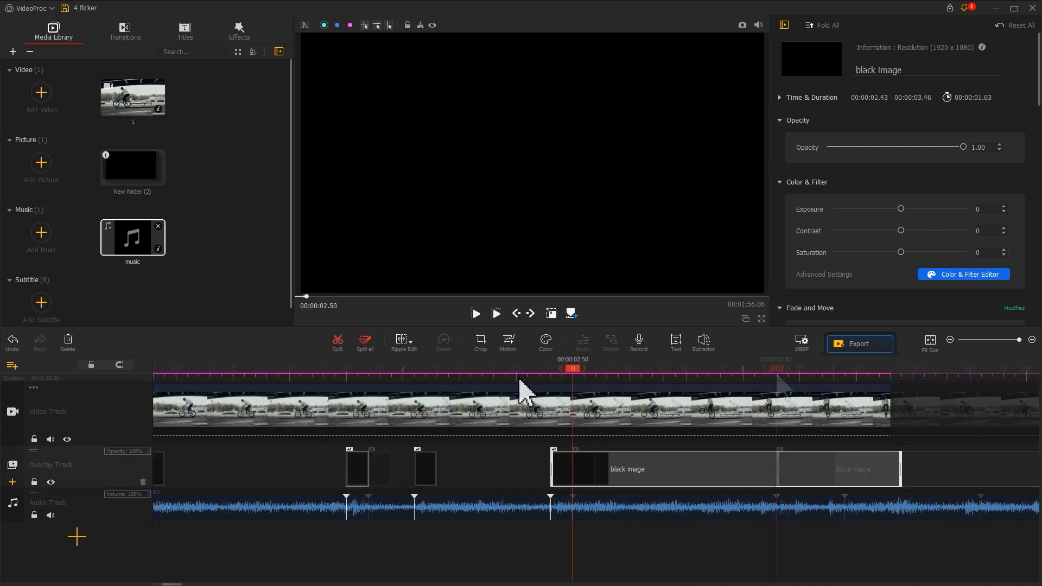
- Split the last black image at 00:00:02.50, delete the part after the cut, and play the timeline from the start
click(338, 342)
click(623, 468)
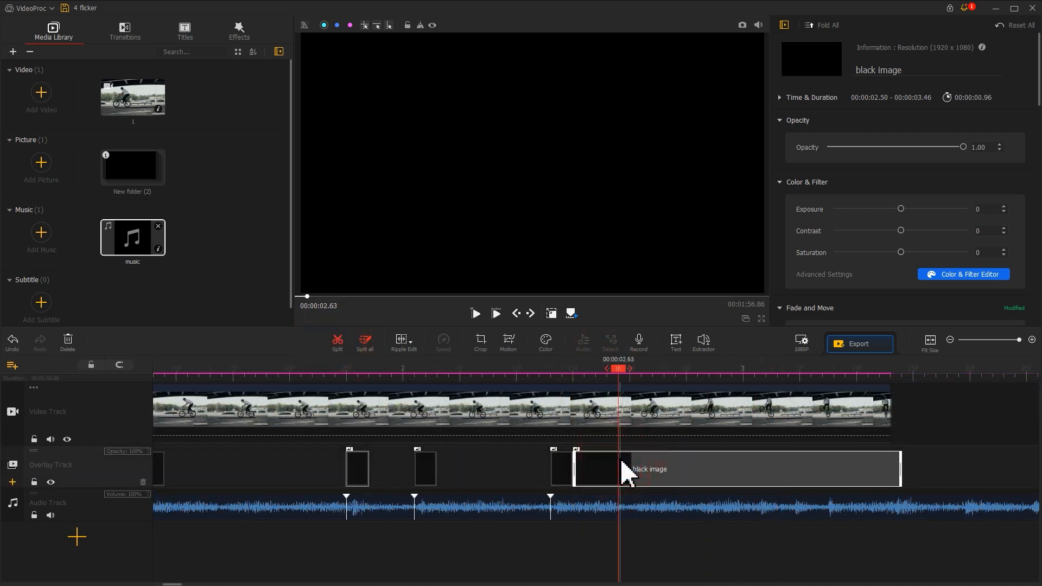
key(Delete)
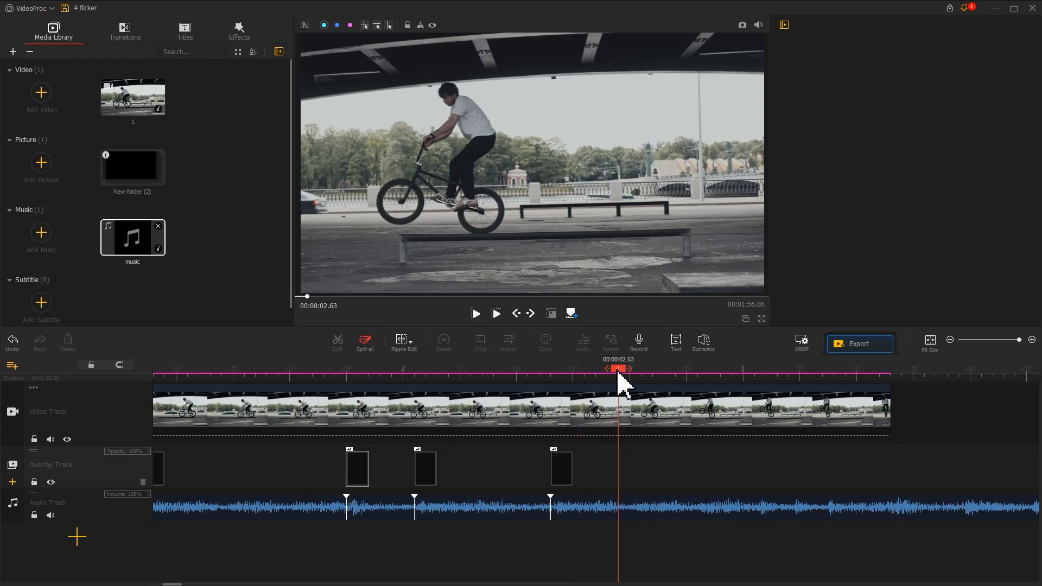
drag(620, 377, 83, 395)
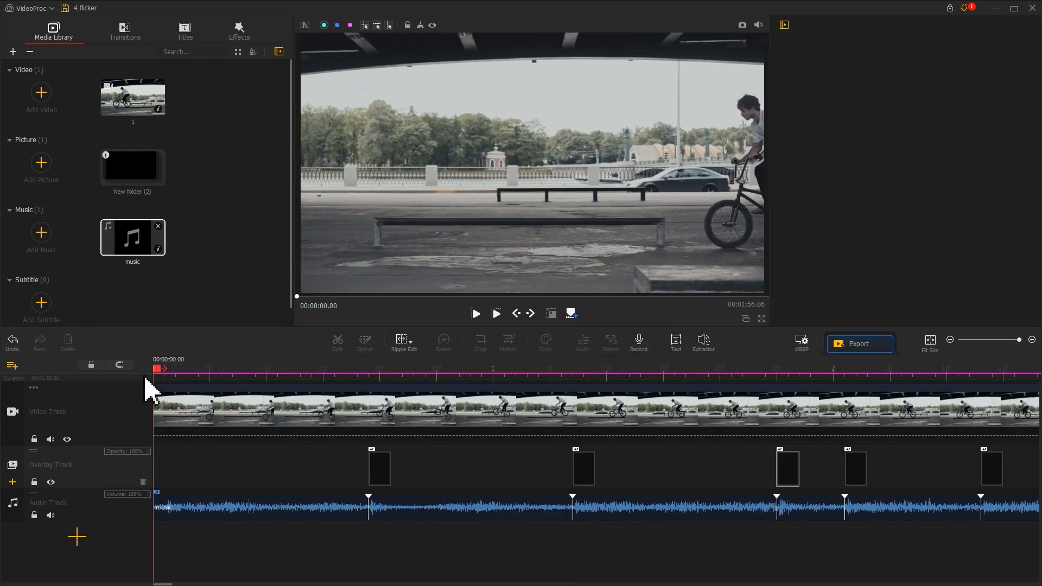
key(space)
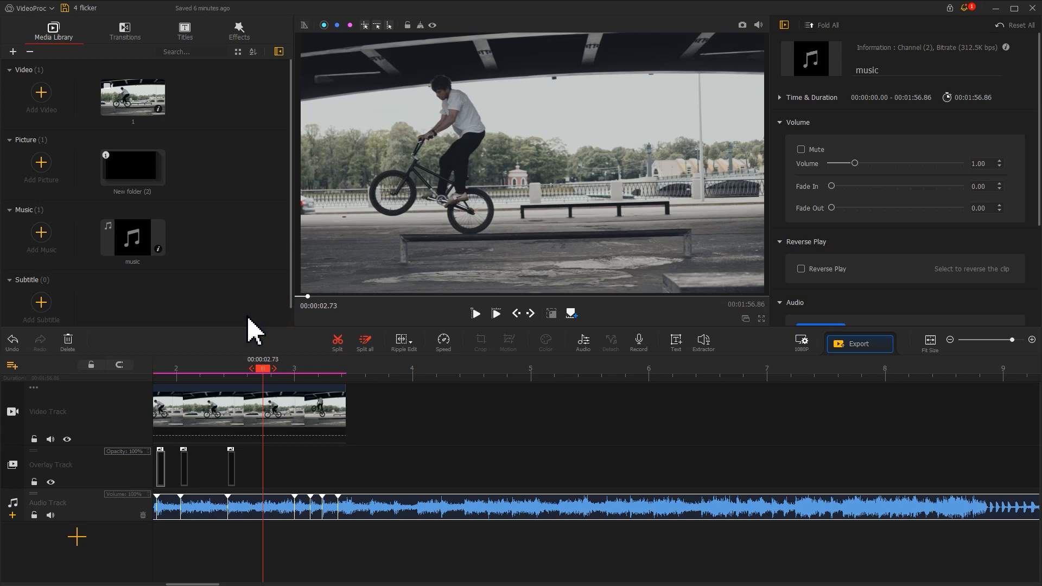
- Import video 2 from New folder (2) into the media library
click(48, 97)
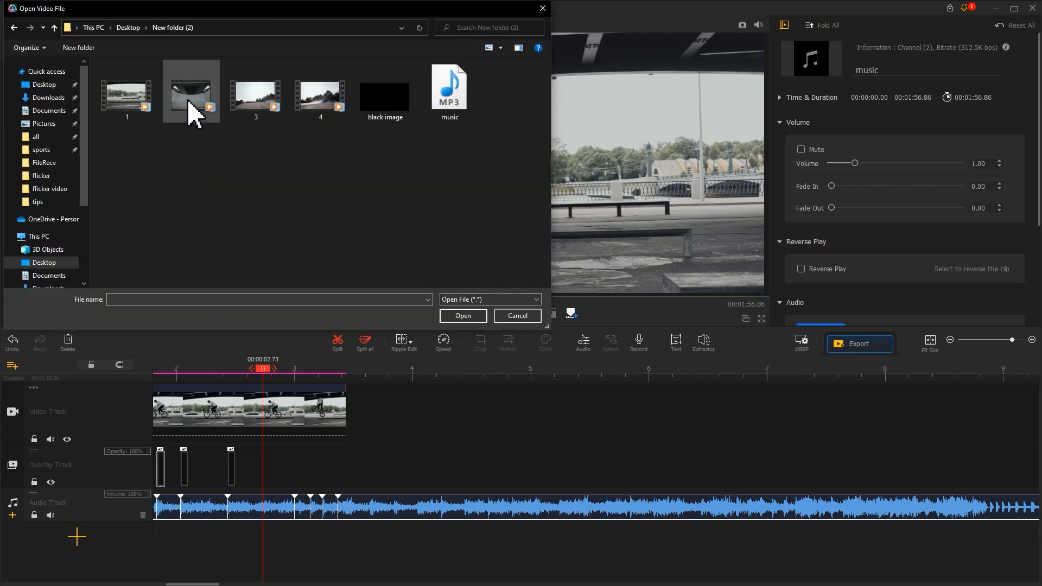
click(189, 99)
click(480, 318)
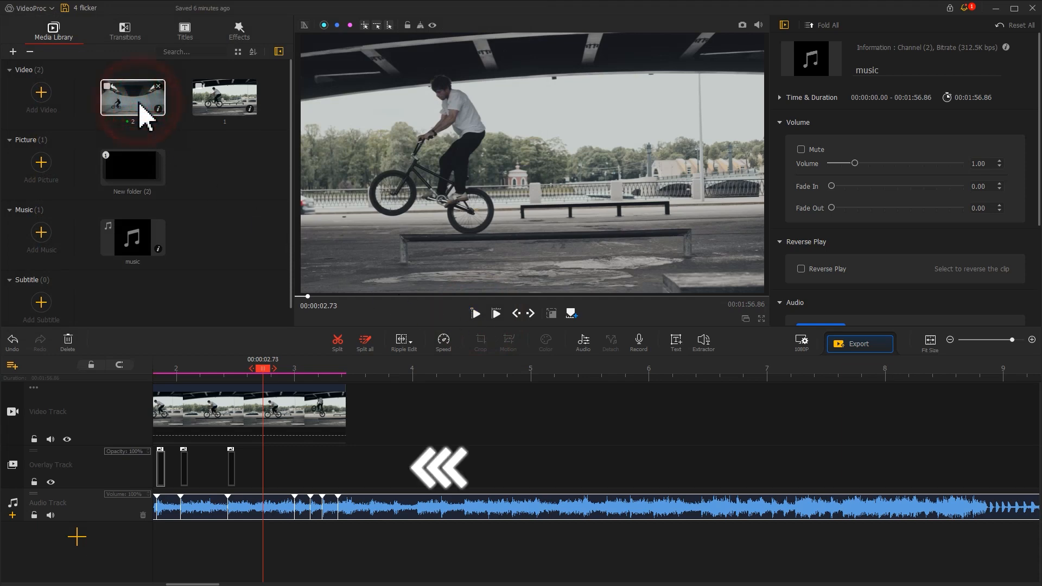
- Place video 2 on the overlay track at 00:00:03.00 and enlarge it to fill the whole frame
drag(144, 111, 303, 460)
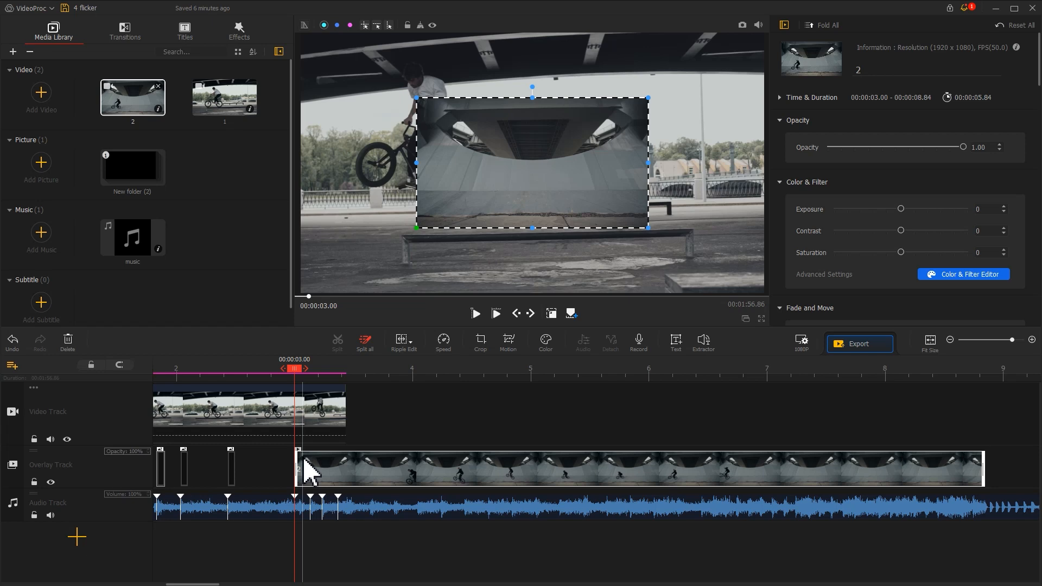
drag(417, 228, 302, 291)
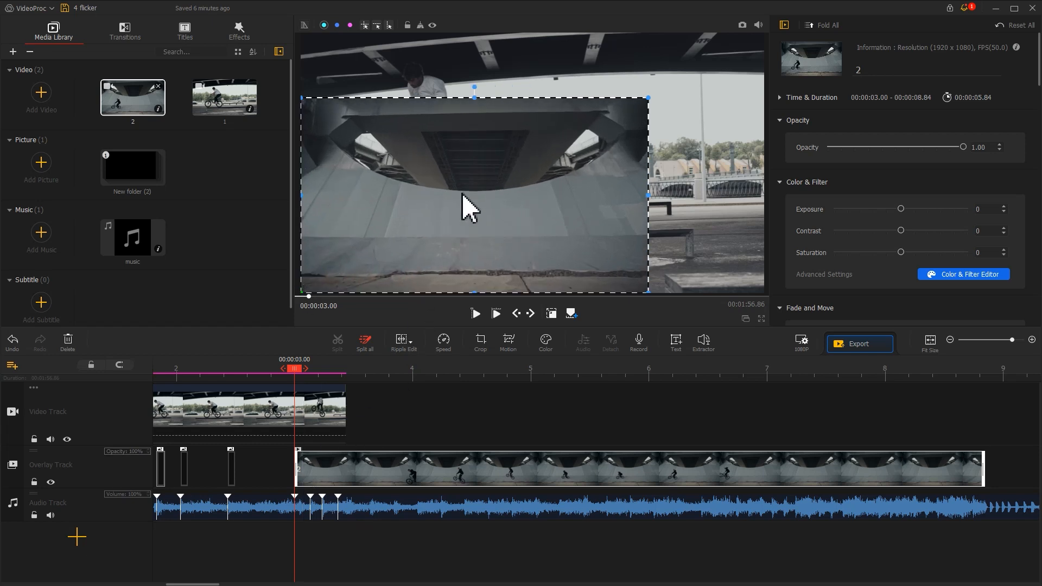
drag(648, 100, 777, 58)
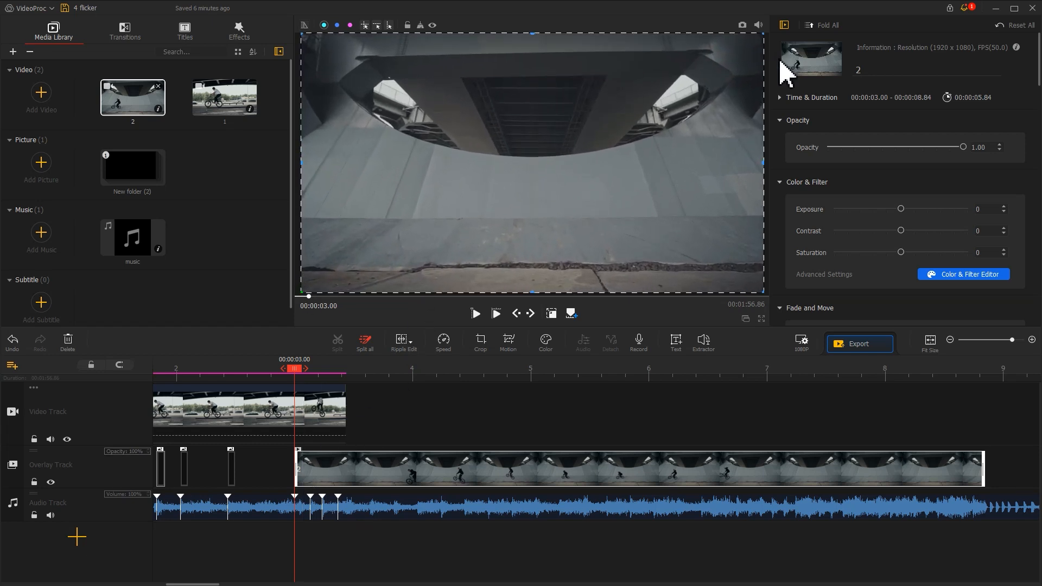
- Split the video 2 overlay at the beat markers at 00:00:03.13, 00:00:03.23 and 00:00:03.36
click(312, 464)
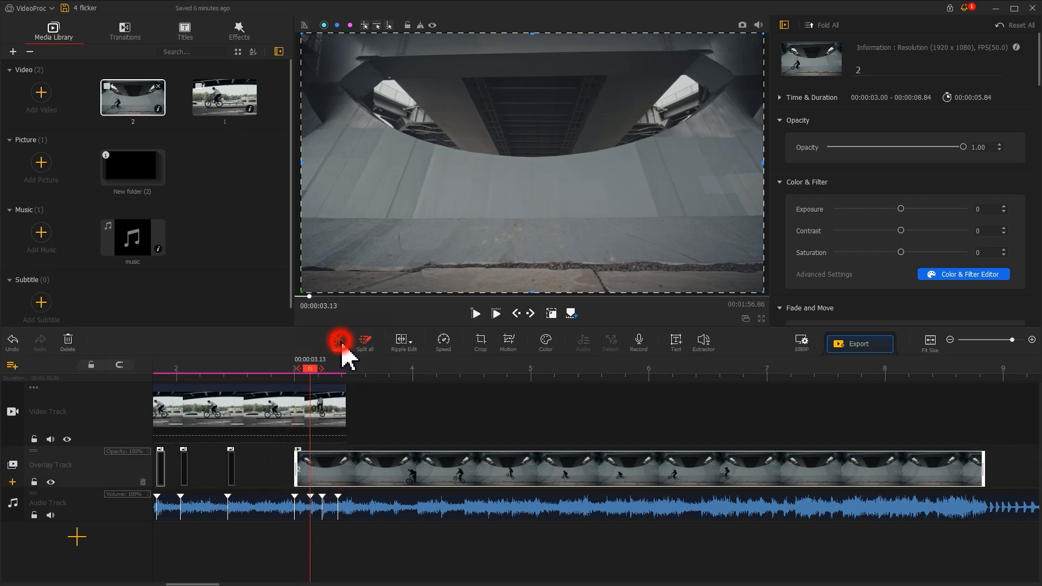
click(339, 340)
click(322, 369)
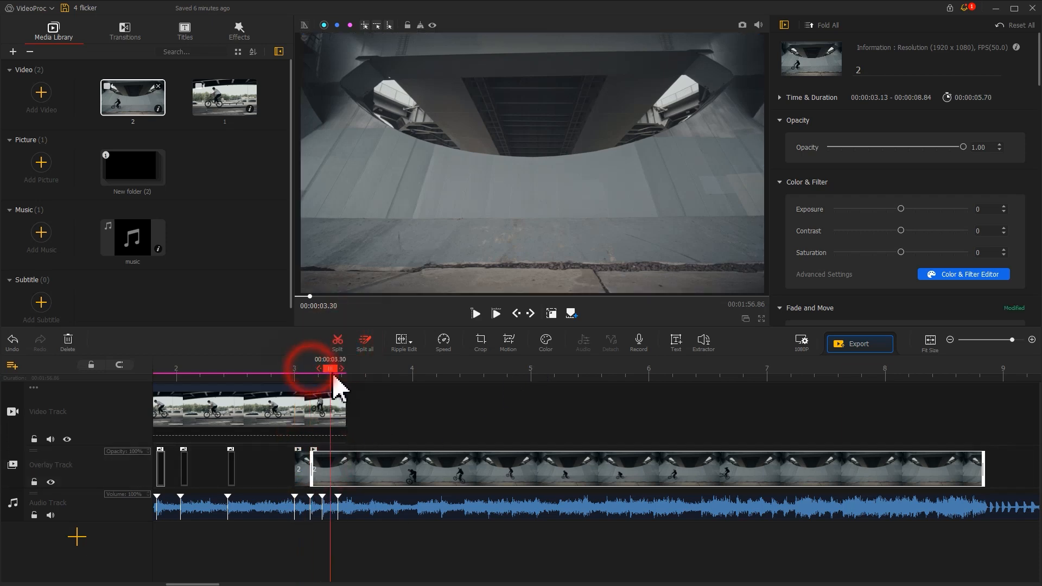
click(337, 341)
drag(323, 369, 676, 375)
click(337, 342)
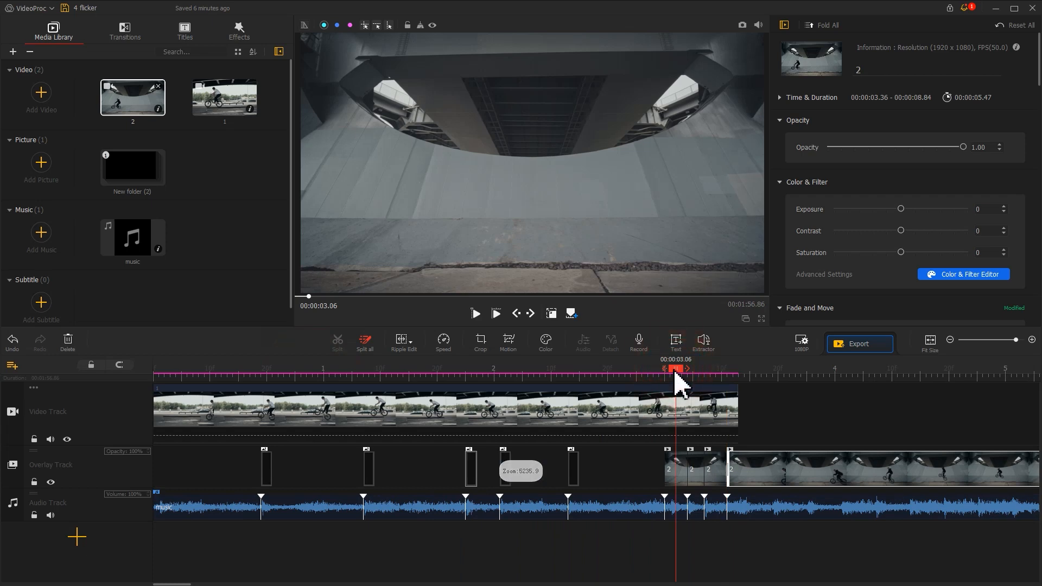
- Split each of the three short video 2 segments partway, the first at 00:00:03.06, and delete their trailing parts
click(677, 475)
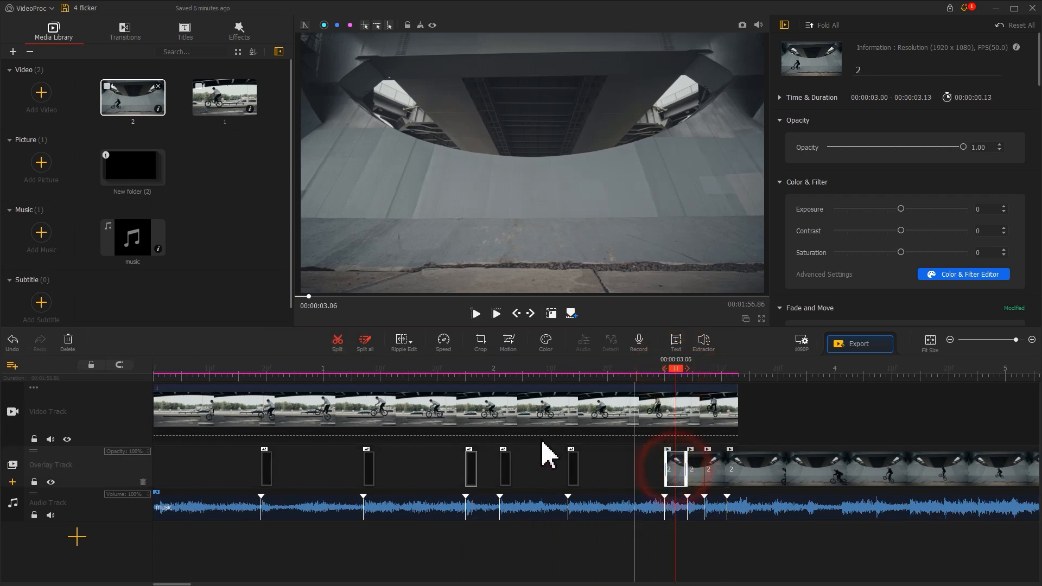
click(337, 343)
click(683, 478)
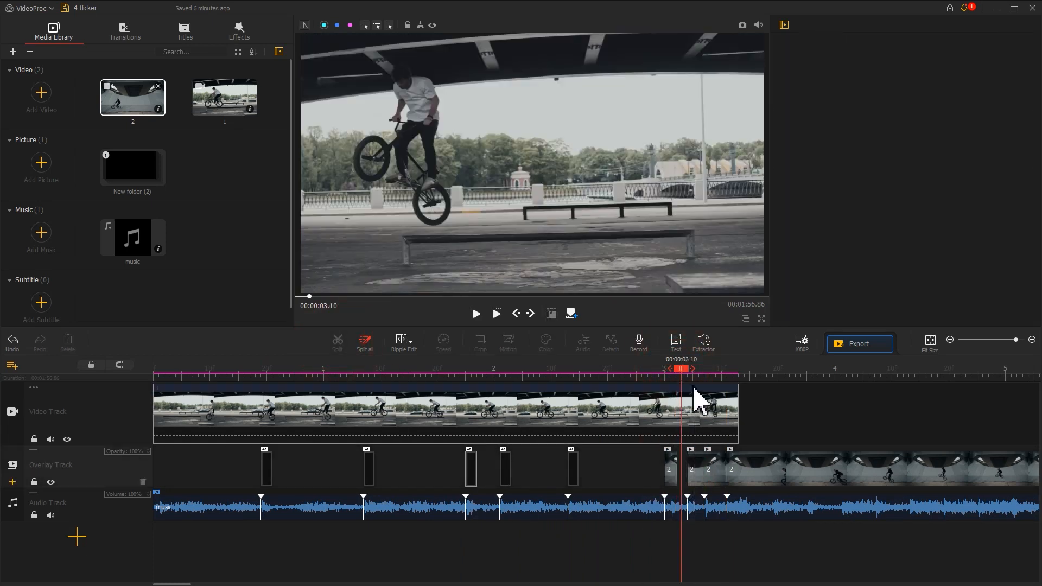
drag(682, 370, 699, 413)
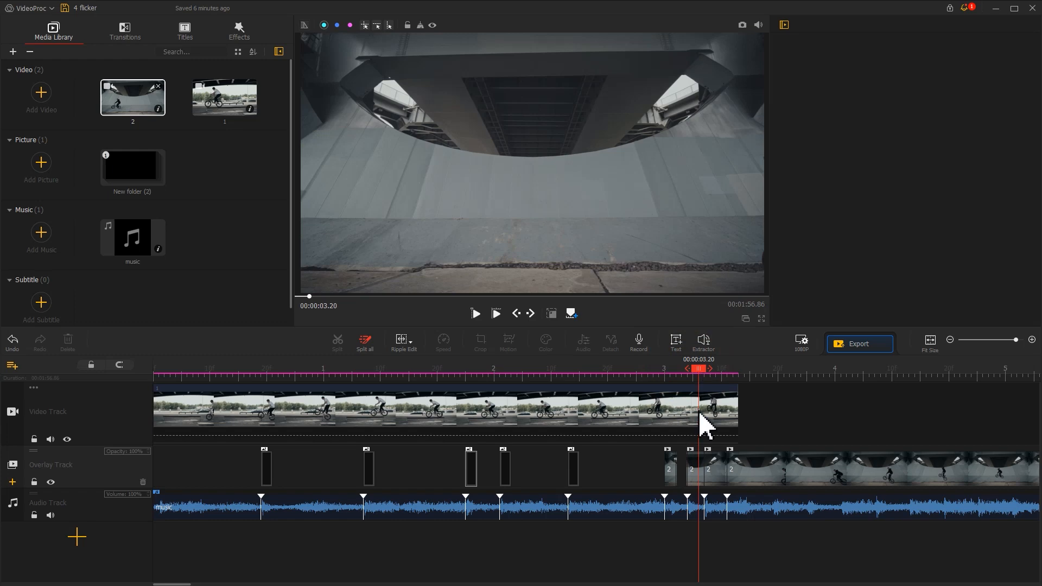
click(699, 470)
- Split the long video 2 overlay at 00:00:03.43 and move the part after the cut onto the video track, following clip 1
click(738, 472)
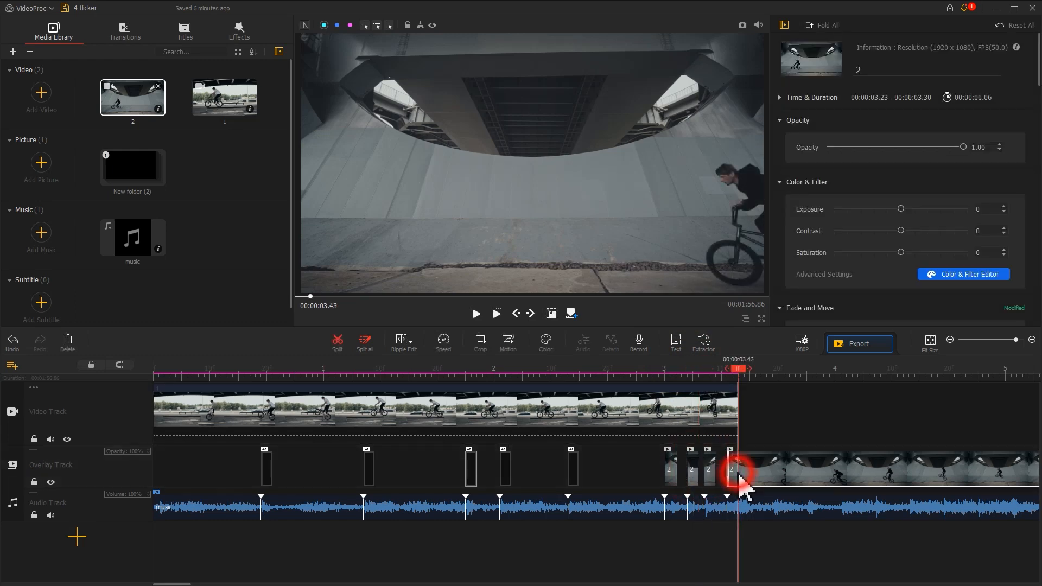
click(338, 348)
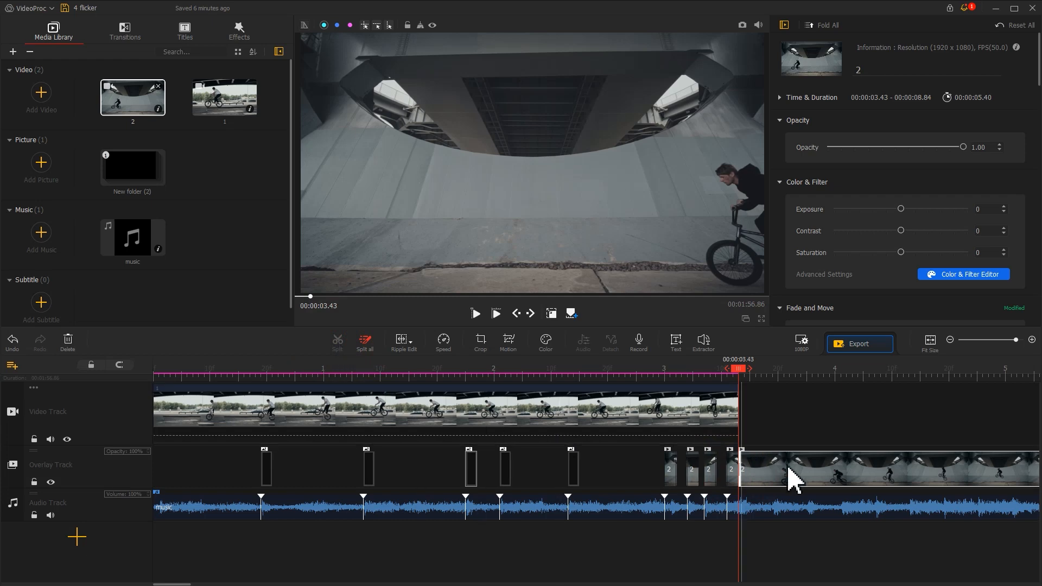
drag(814, 470, 830, 423)
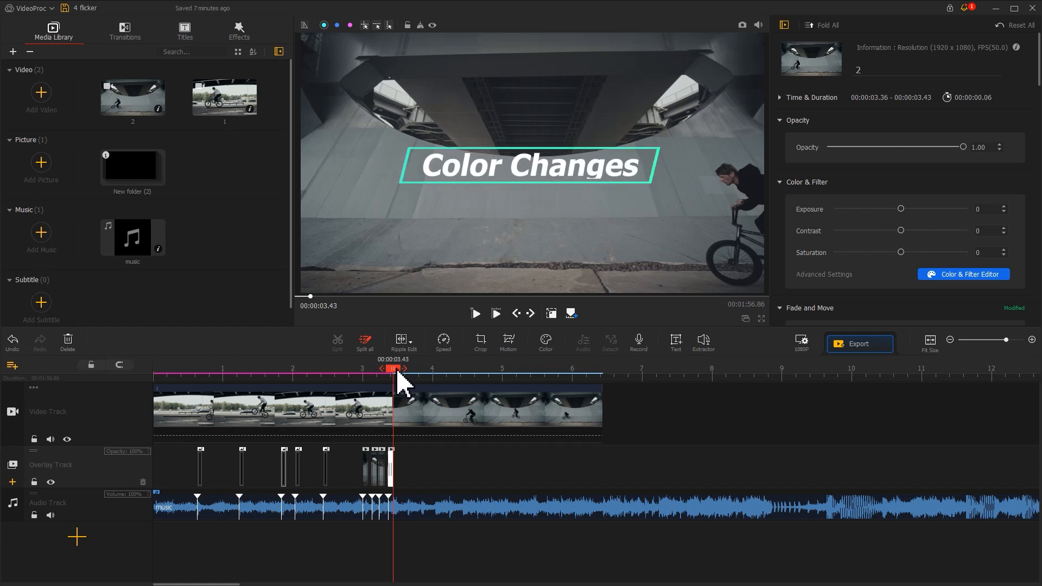
- Copy clip 2 from the video track, paste it on the overlay track, and align the copy to start at 00:00:03.43
click(453, 404)
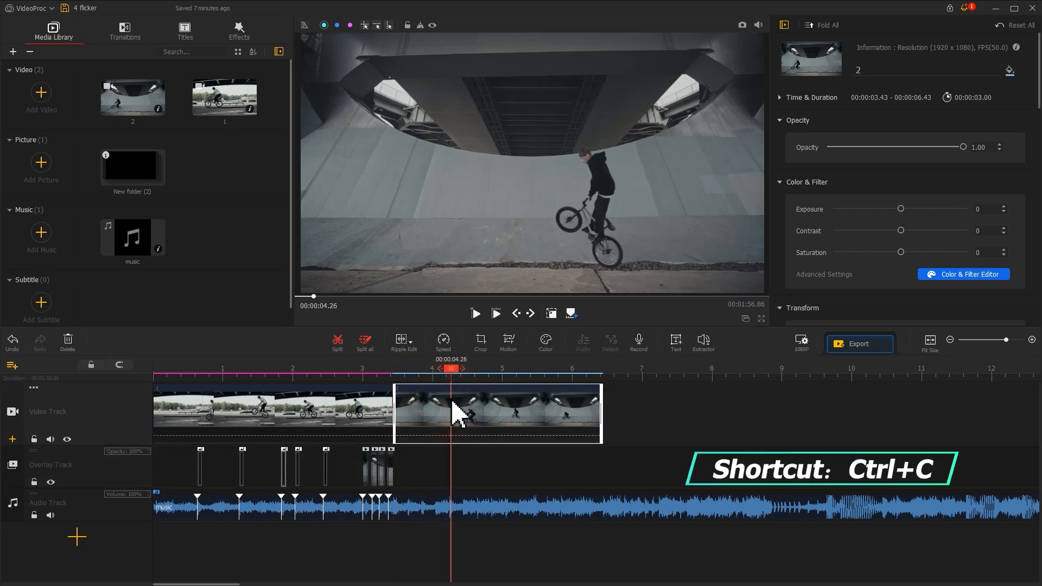
right_click(450, 463)
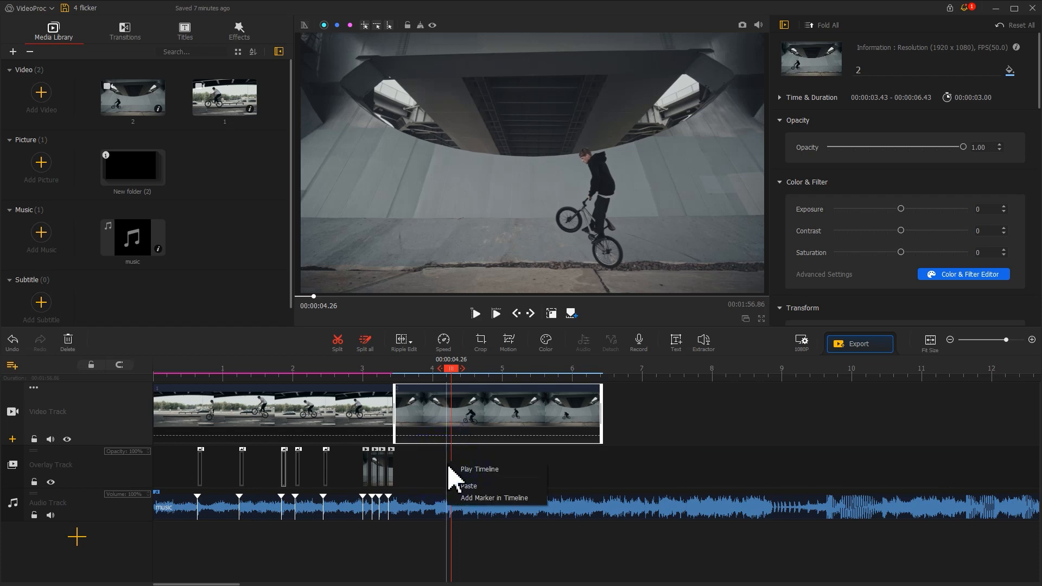
click(479, 487)
drag(481, 472, 430, 467)
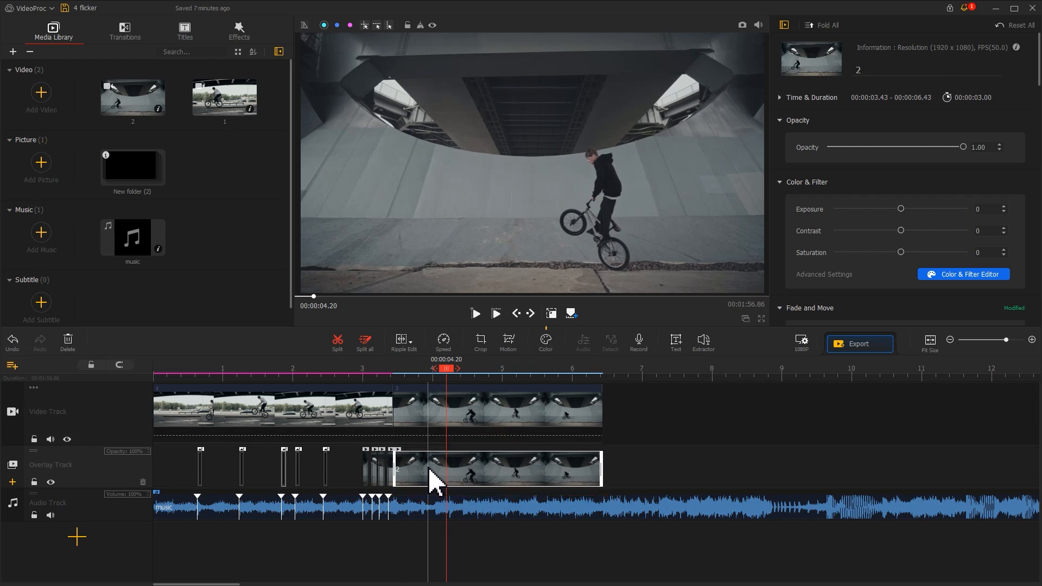
- Apply the B&W filter to the clip 2 copy on the overlay track
click(552, 346)
drag(476, 94, 569, 64)
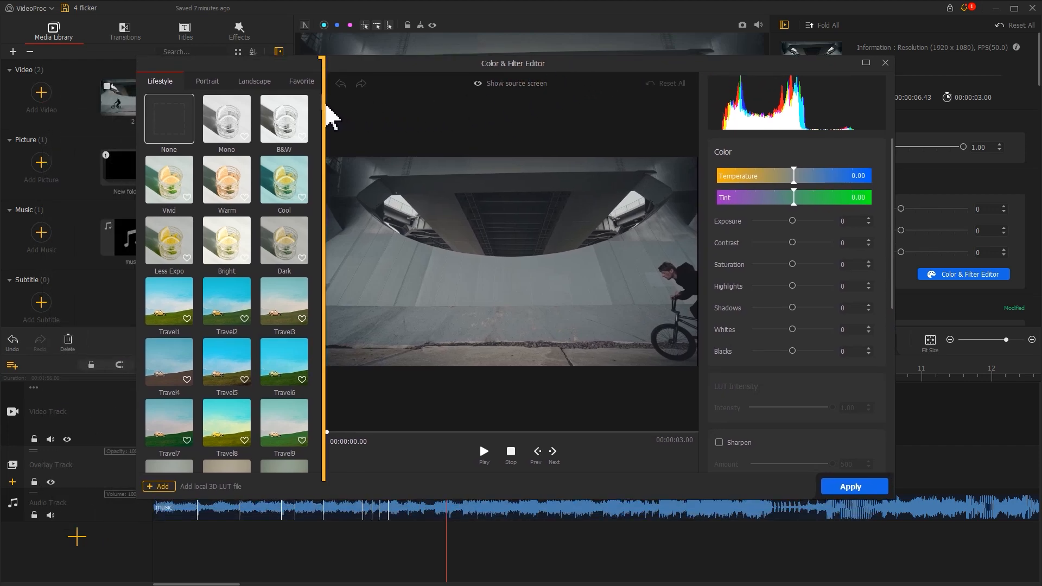
mouse_move(323, 98)
mouse_down()
mouse_move(328, 229)
mouse_move(319, 94)
mouse_up()
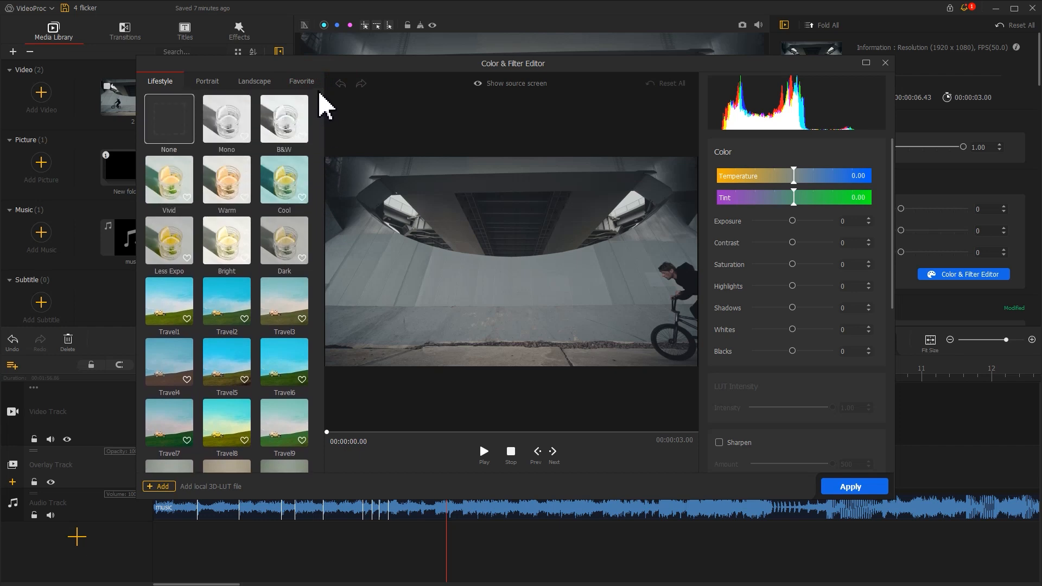
click(292, 118)
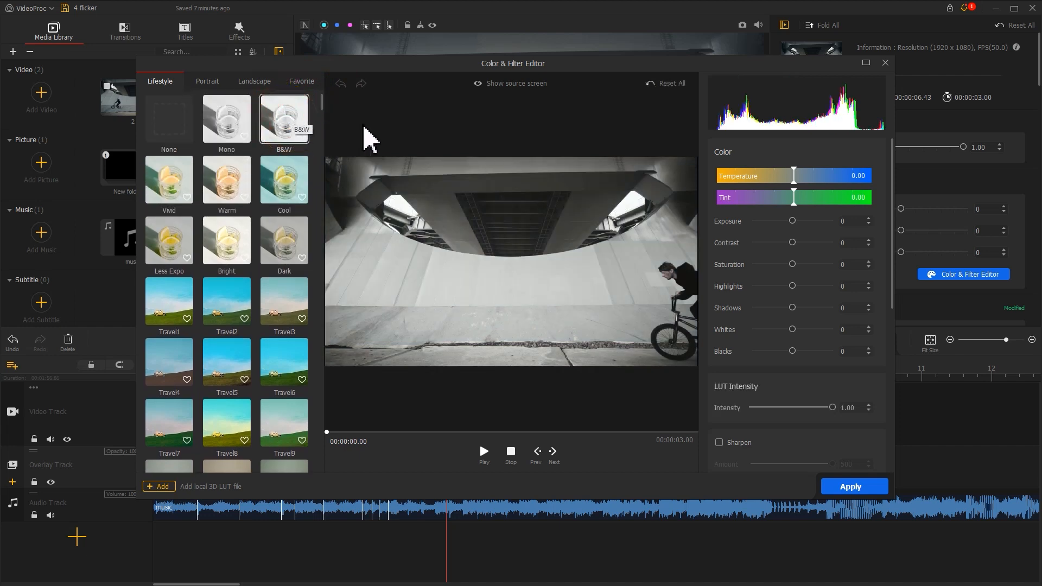
click(488, 86)
click(485, 90)
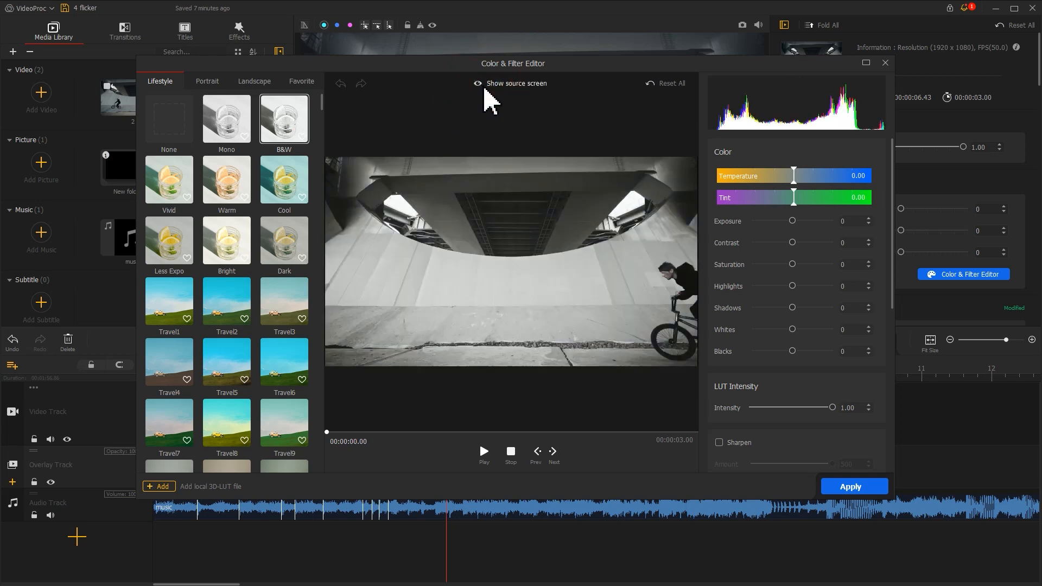
click(856, 490)
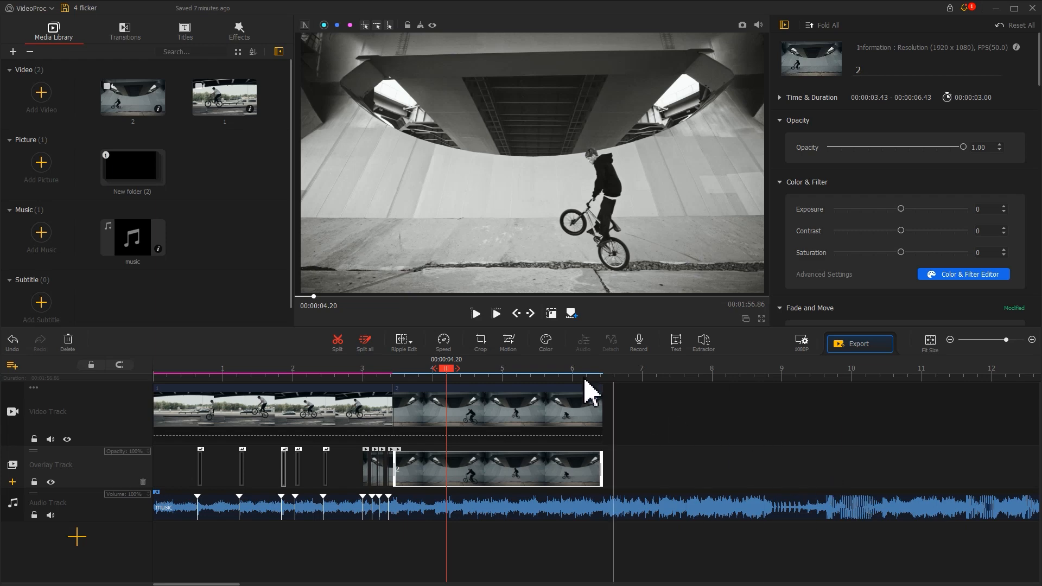
- Split the black-and-white overlay at 00:00:03.73 and continue in short segments, trimming segment starts to 00:00:03.63 and 00:00:03.83 to leave gaps
scroll(591, 391, up, 3)
click(640, 370)
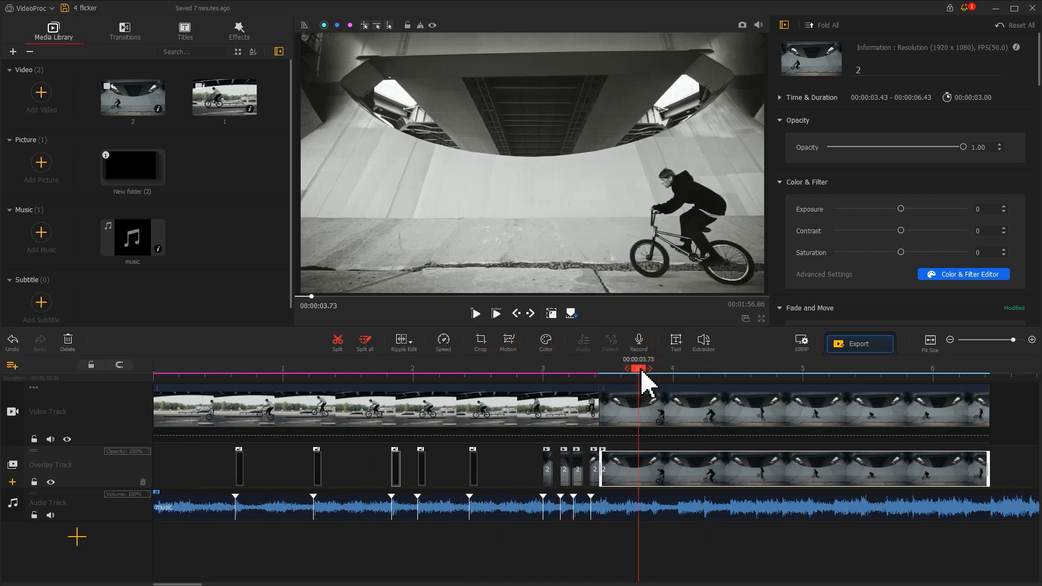
click(344, 346)
drag(636, 371, 623, 372)
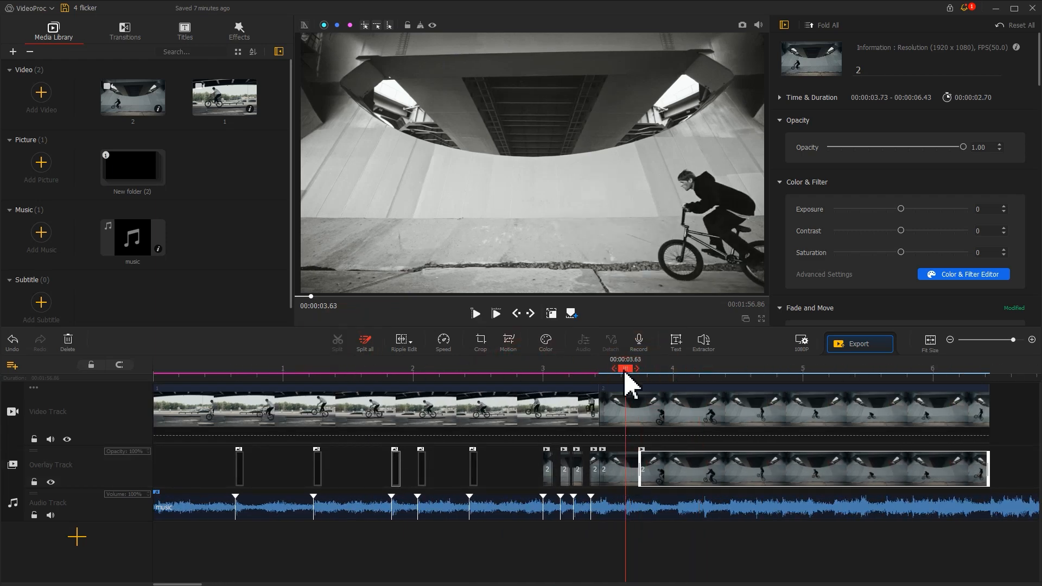
drag(601, 469, 627, 468)
drag(628, 370, 653, 371)
drag(640, 470, 653, 459)
drag(653, 372, 678, 369)
click(336, 345)
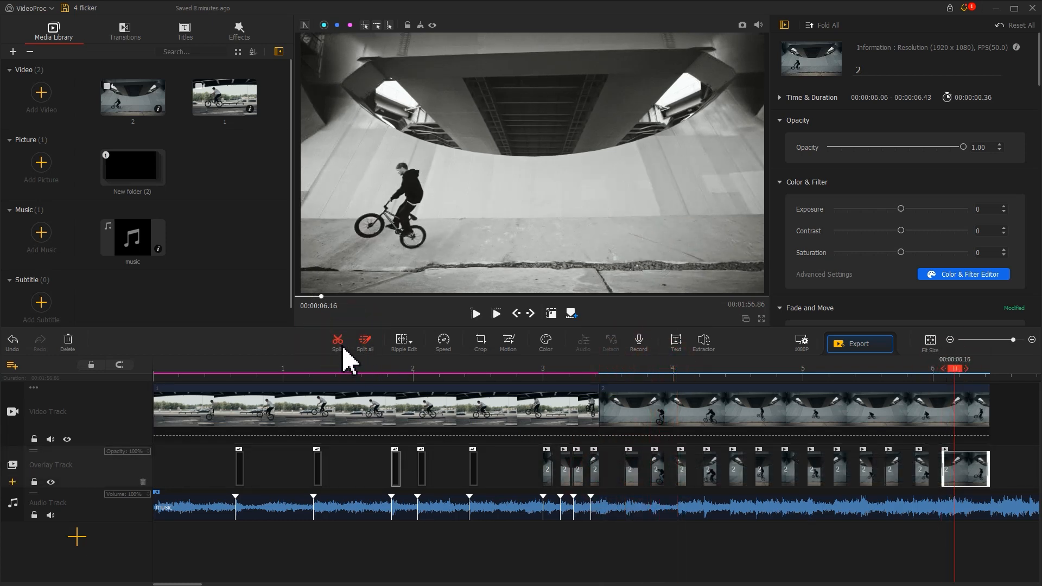
- Split the last black-and-white overlay part at 00:00:06.16 and trim the remainder to run from 00:00:06.26 to 00:00:06.36
click(338, 343)
drag(955, 370, 968, 370)
drag(956, 468, 967, 468)
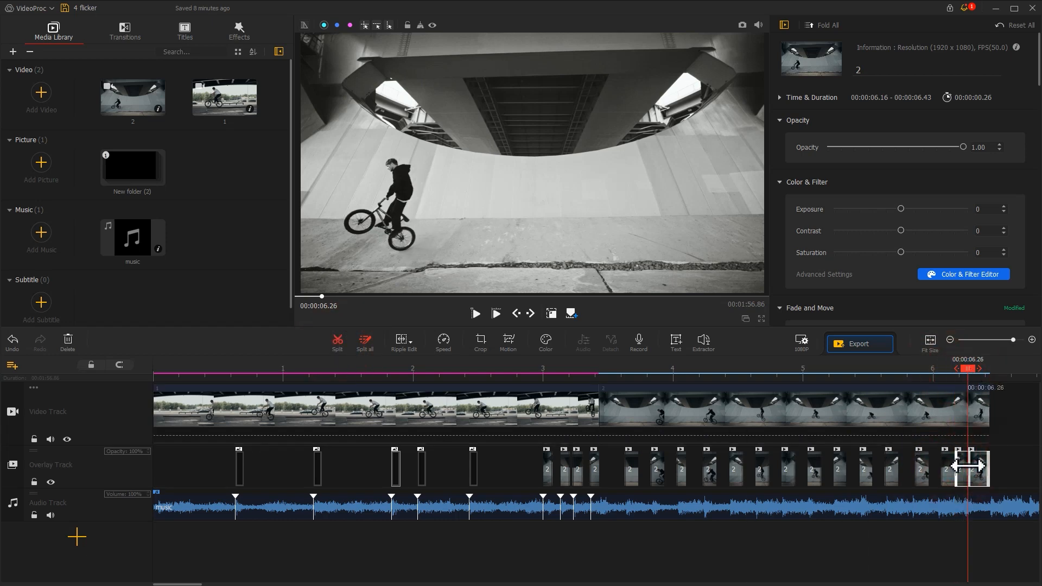
drag(968, 370, 984, 374)
drag(990, 468, 980, 468)
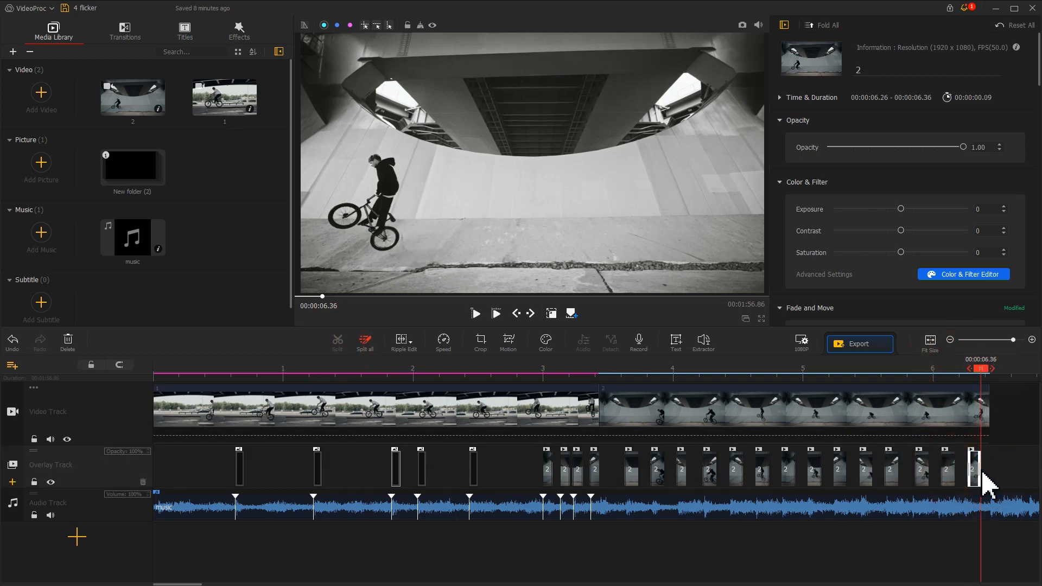
- Play the black-and-white flicker section from 00:00:03.43 to check the effect
drag(980, 369, 596, 382)
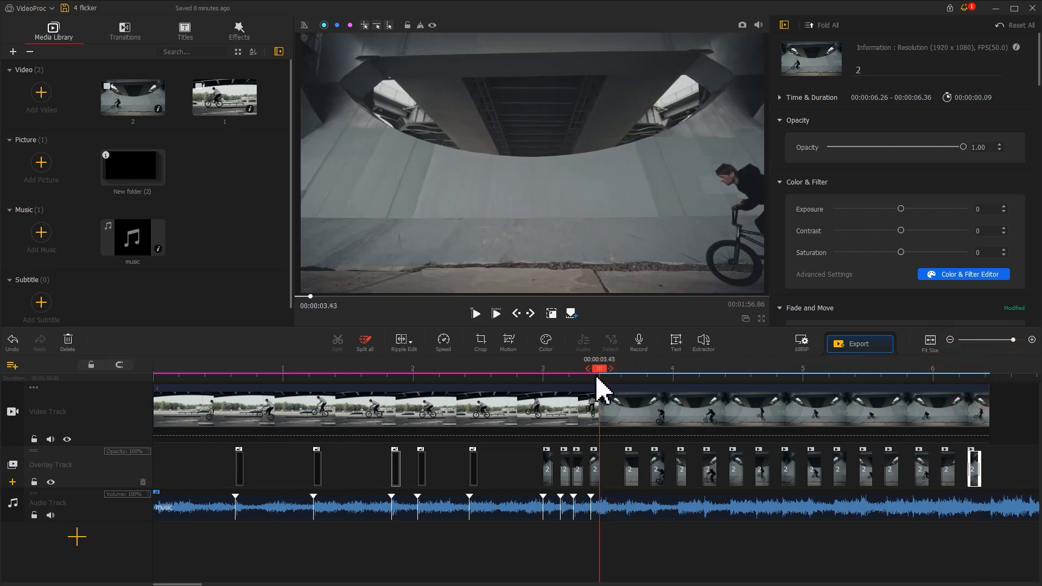
key(space)
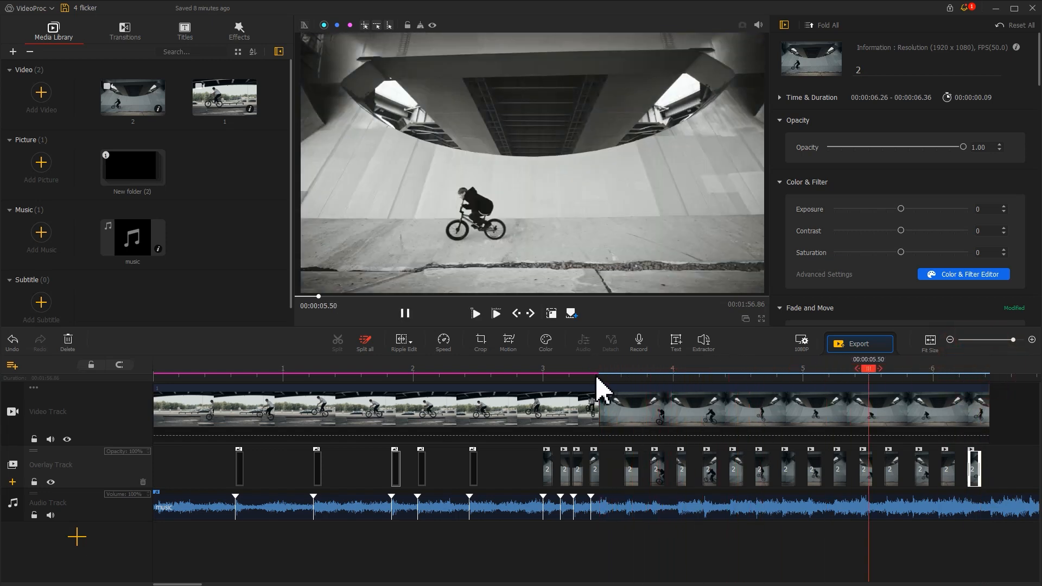
key(space)
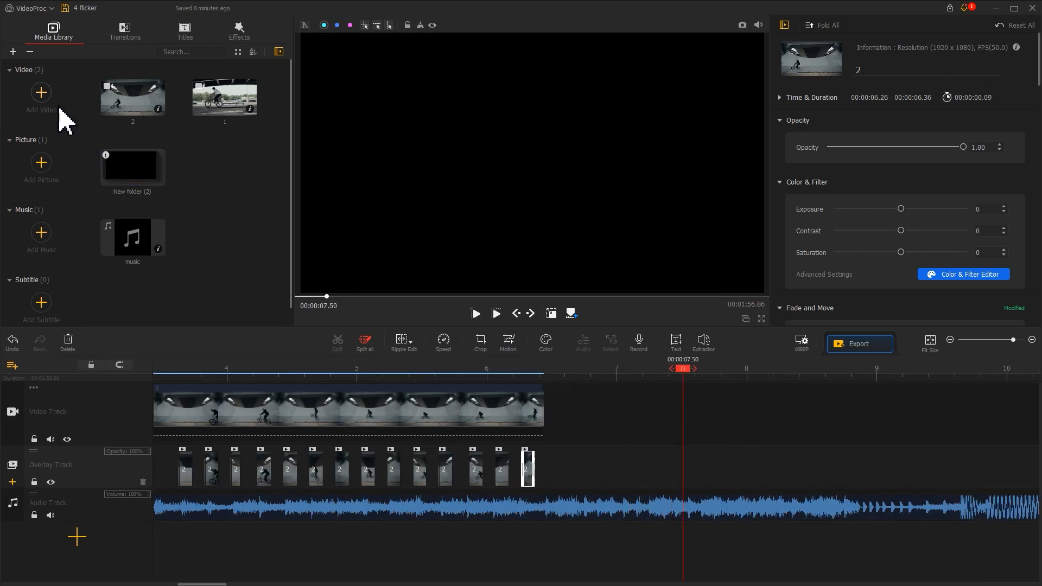
- Import video 3 from New folder (2) into the media library
click(41, 93)
click(251, 88)
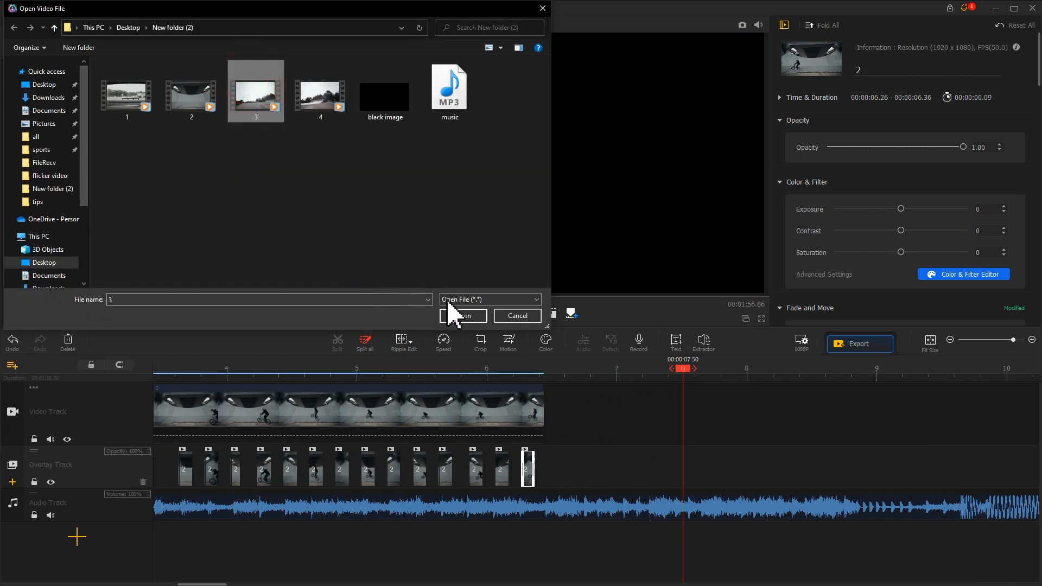
click(464, 315)
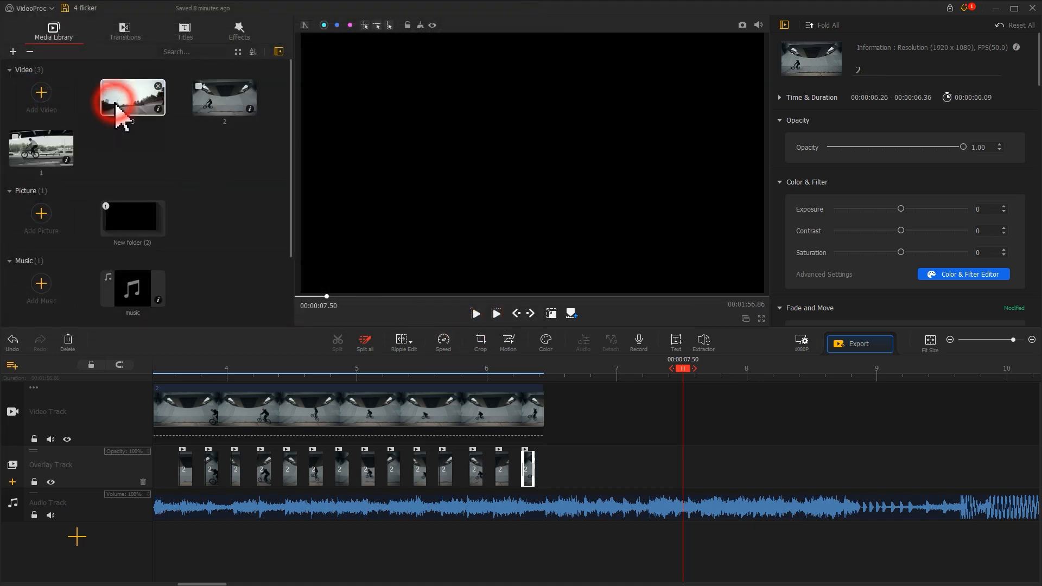
- Place video 3 after clip 2 on the video track and paste a copy on the overlay track starting at 00:00:06.43
drag(112, 103, 558, 470)
right_click(747, 459)
click(769, 478)
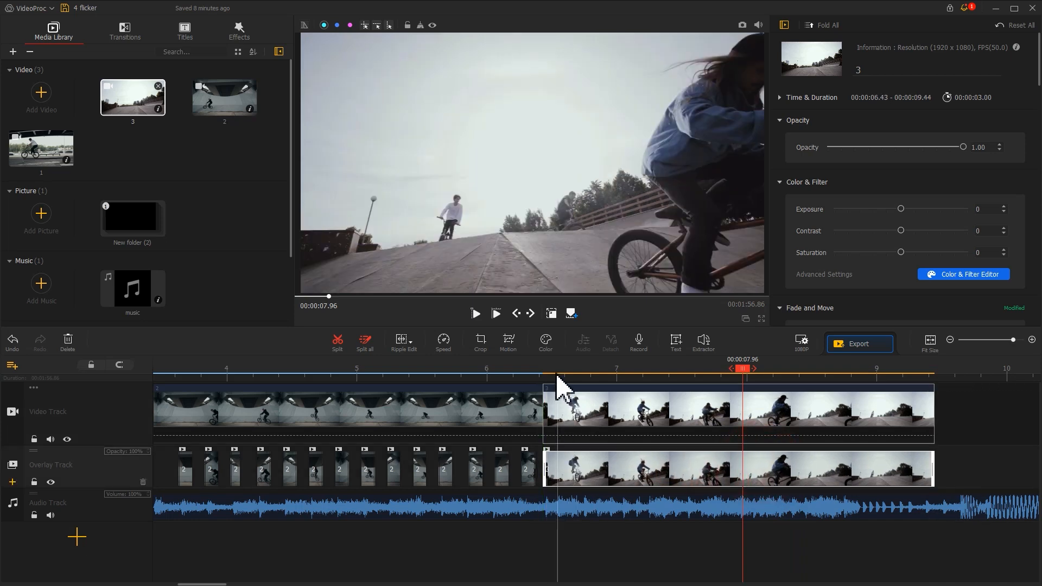
- Tint the video 3 overlay magenta with temperature -62.24, tint -100 and exposure -45, and apply the color changes
click(546, 342)
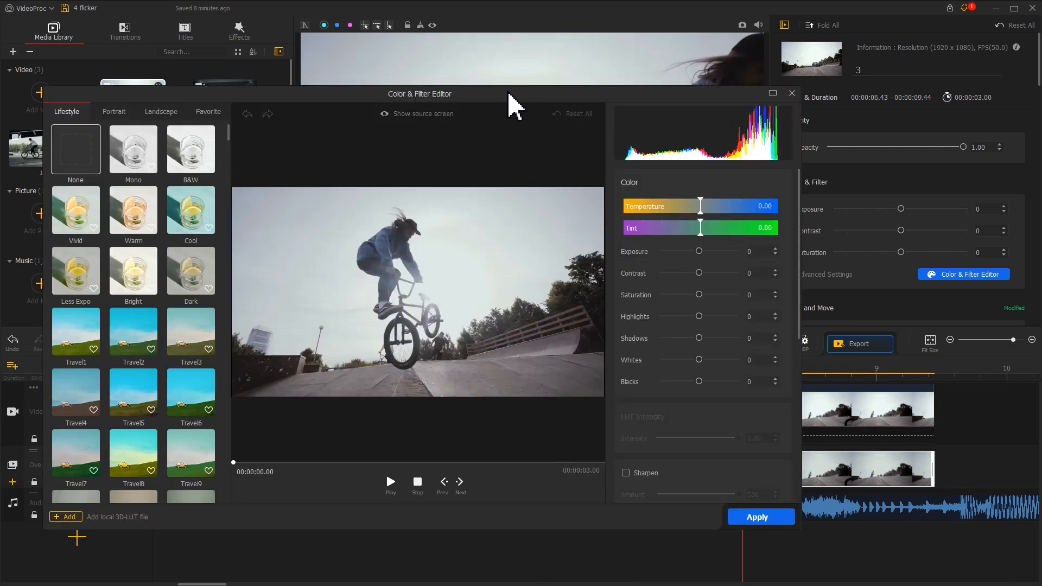
drag(509, 94, 621, 68)
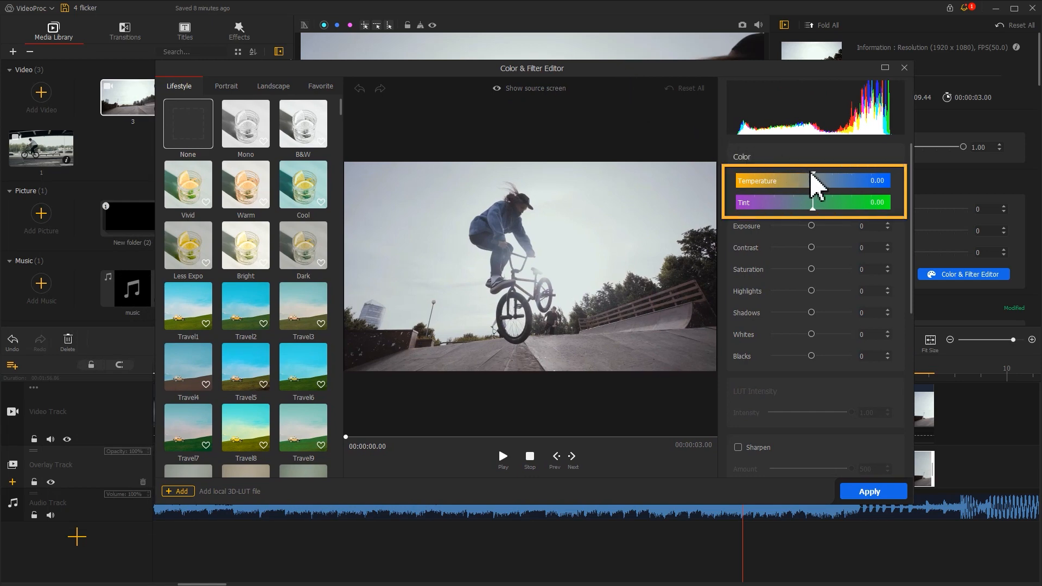
drag(813, 177, 765, 179)
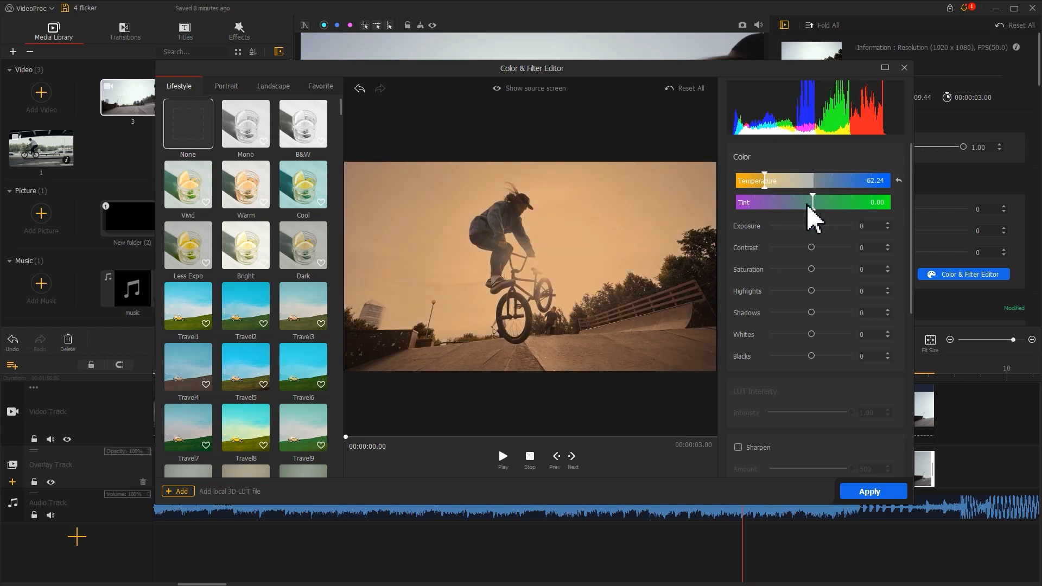
drag(812, 205, 730, 203)
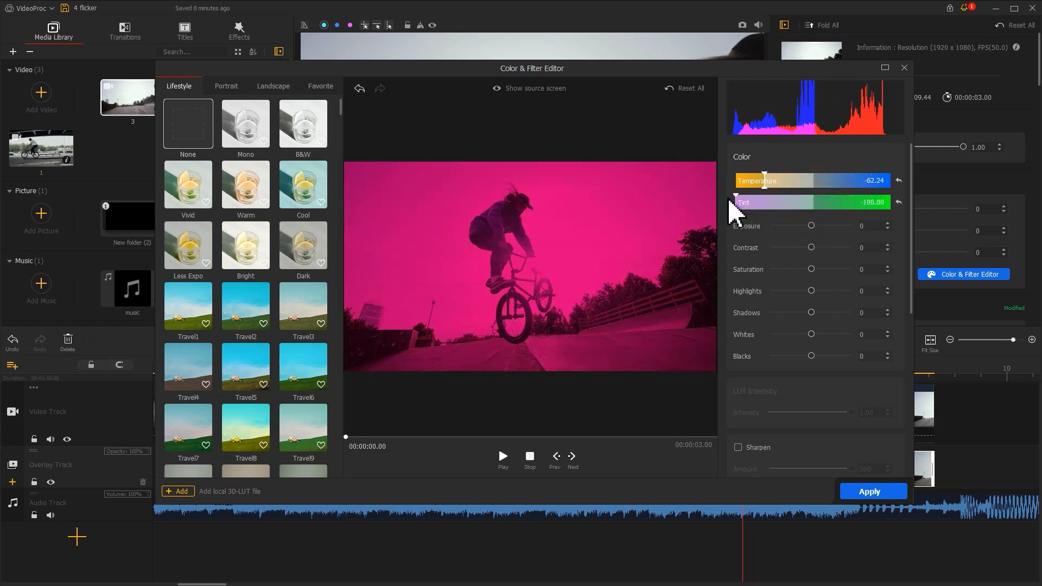
drag(800, 226, 794, 224)
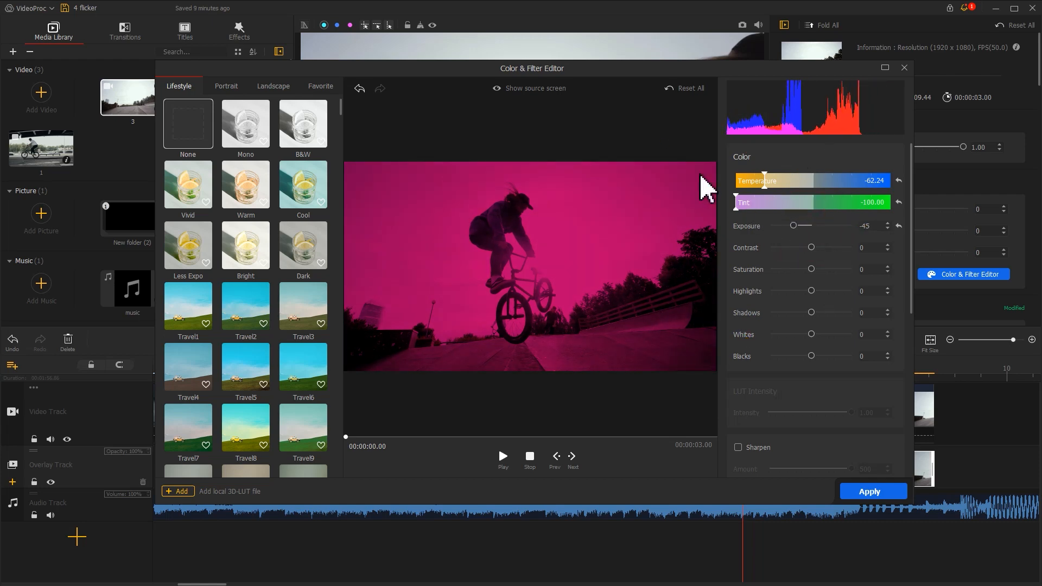
click(558, 91)
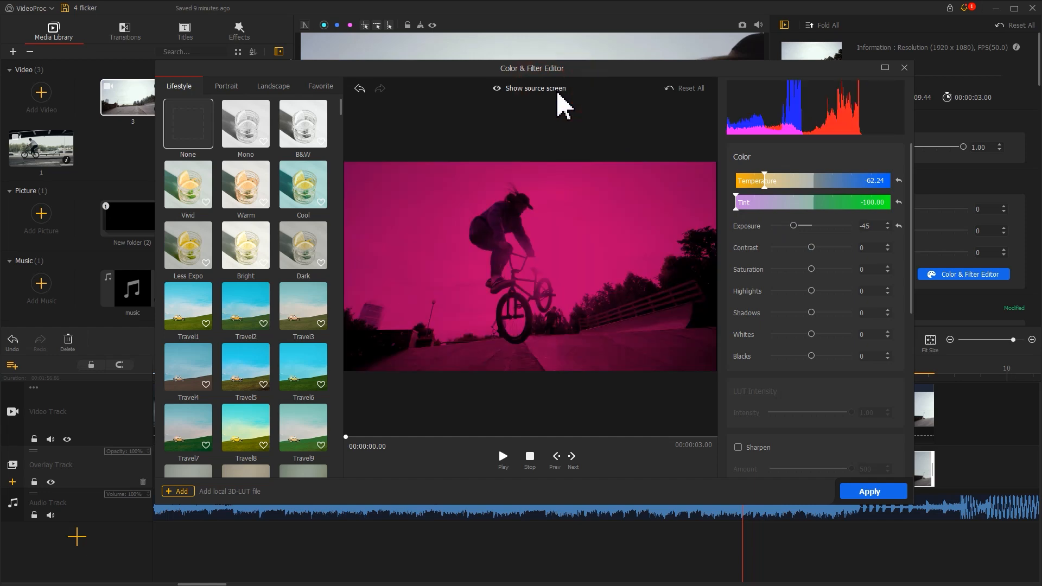
click(863, 491)
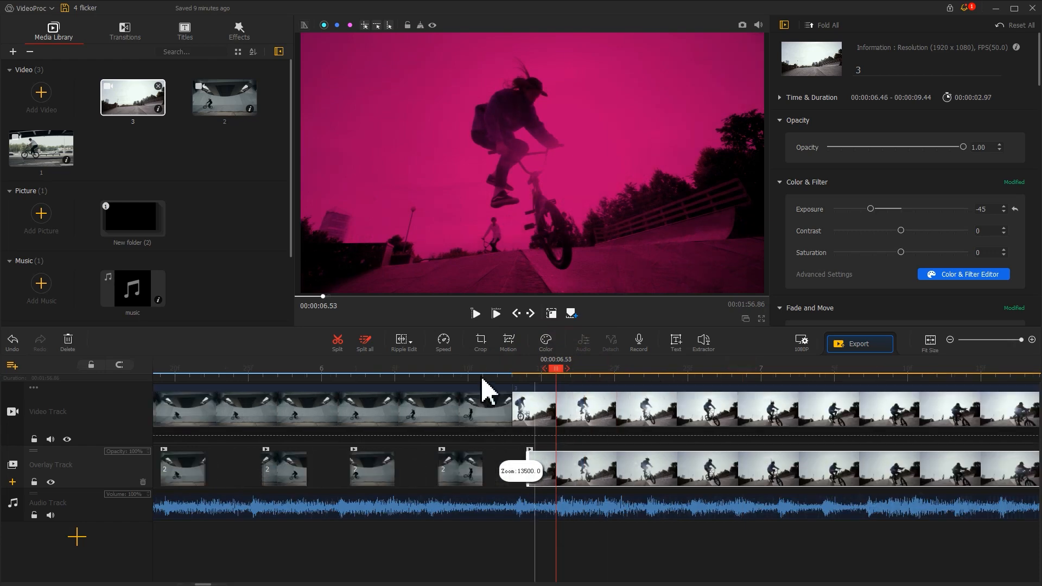
- Cut the magenta overlay into short segments separated by gaps, splitting at 00:00:06.53 and trimming a late segment's start to 00:00:08.16
click(340, 340)
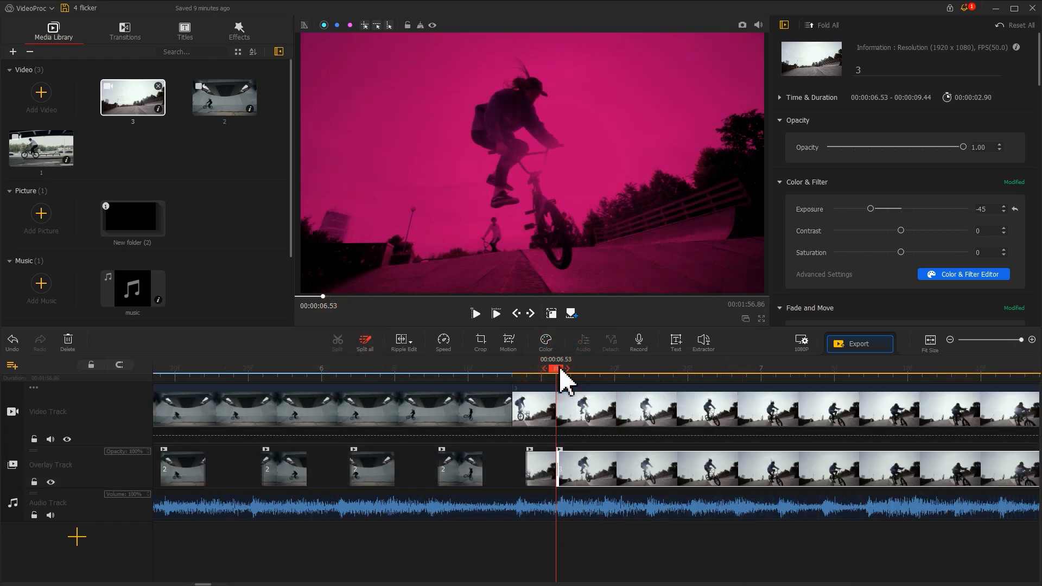
drag(563, 380, 587, 375)
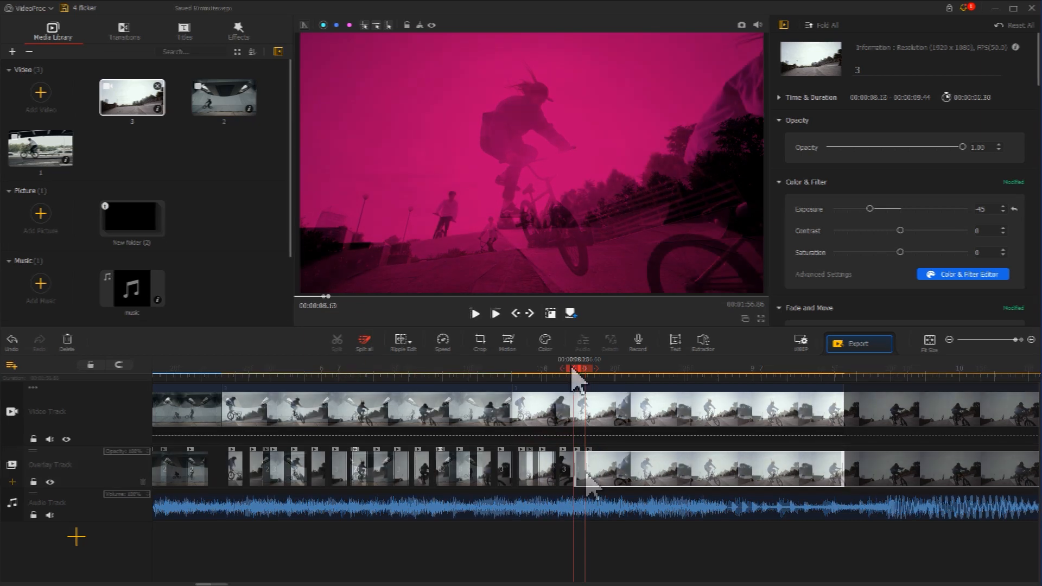
drag(574, 459, 581, 459)
drag(584, 372, 592, 372)
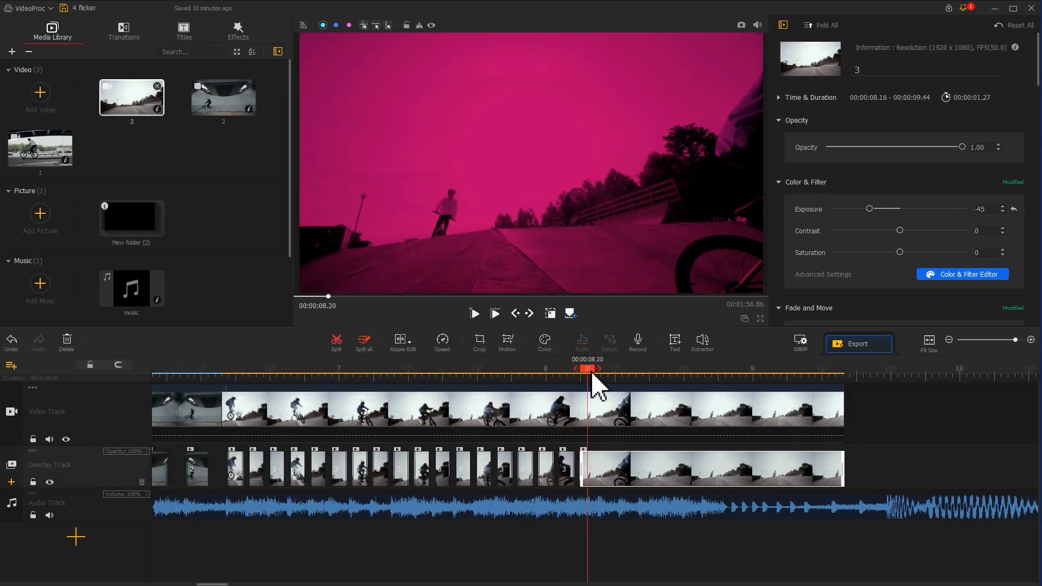
drag(592, 467, 591, 467)
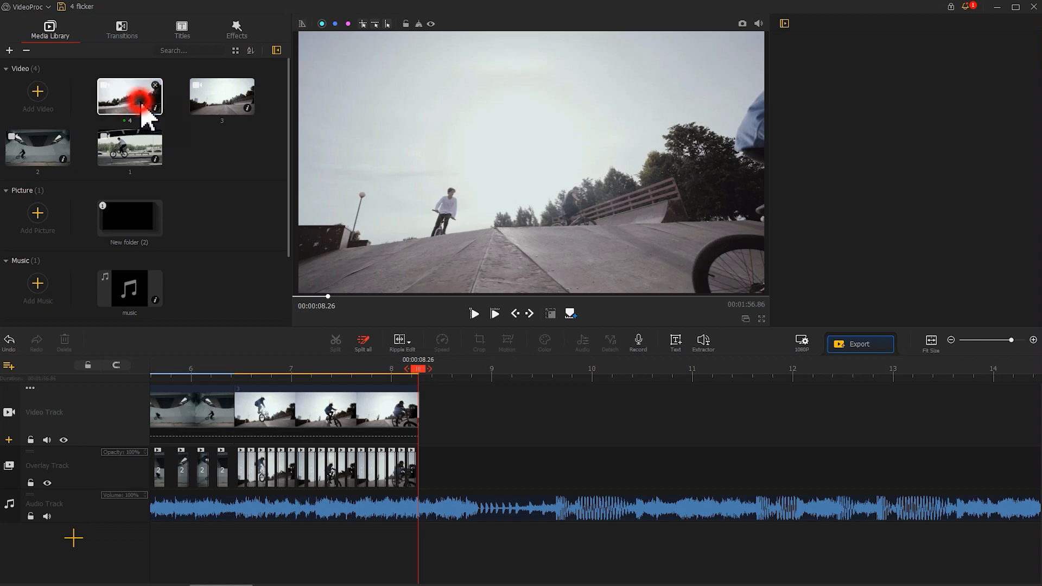
- Place video 4 after clip 3 on the video track and paste a copy on the overlay track starting at 00:00:08.26
drag(142, 107, 455, 408)
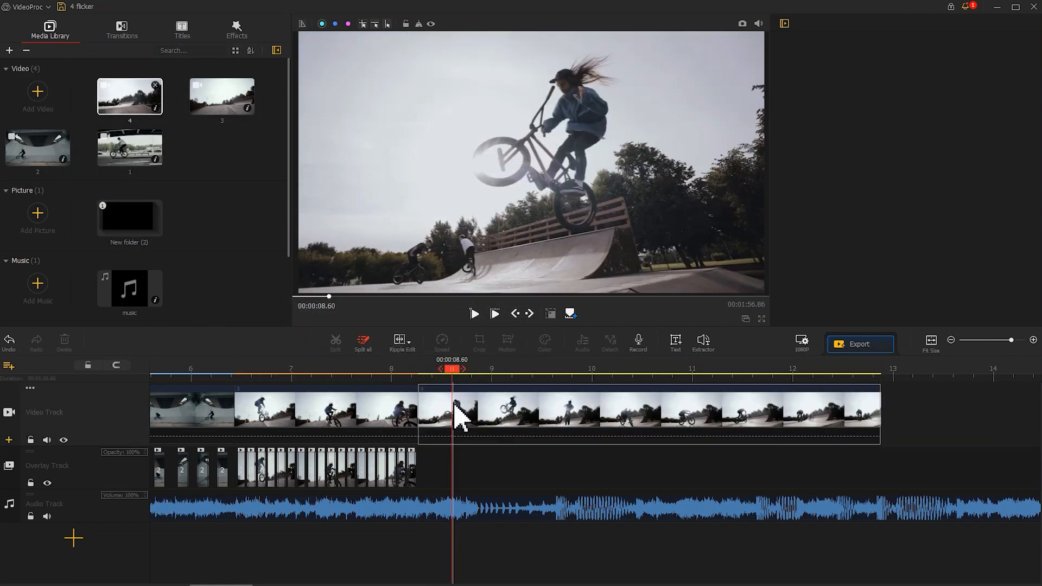
click(455, 408)
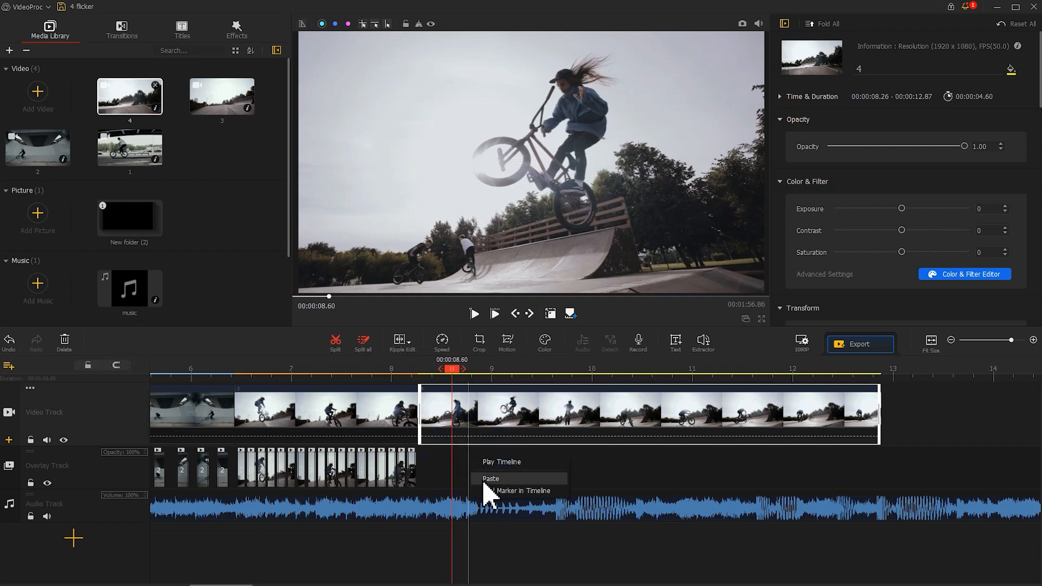
click(490, 478)
drag(506, 477, 452, 460)
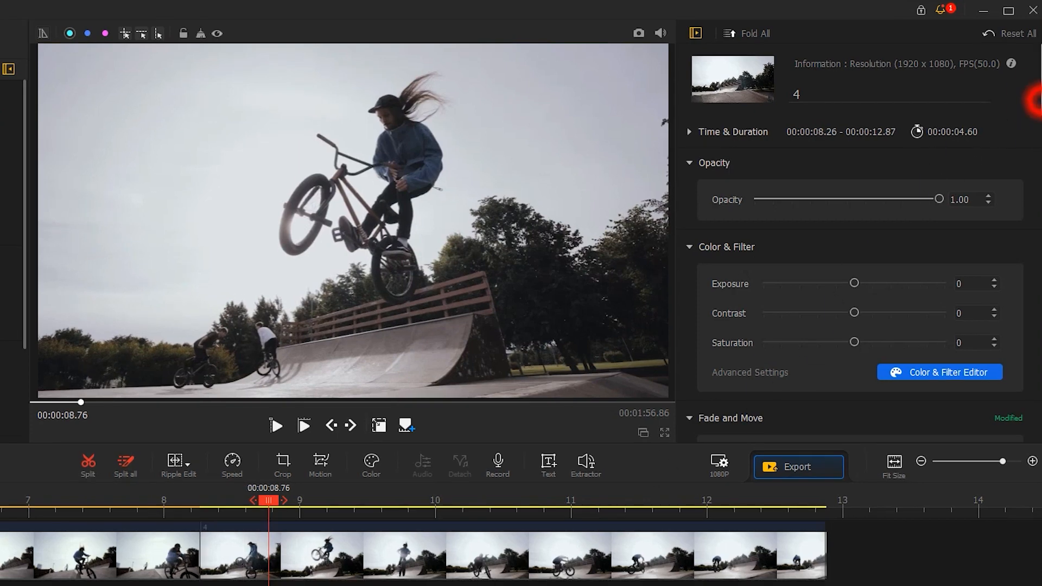
- Flip the video 4 copy on the overlay track horizontally
scroll(1032, 213, down, 10)
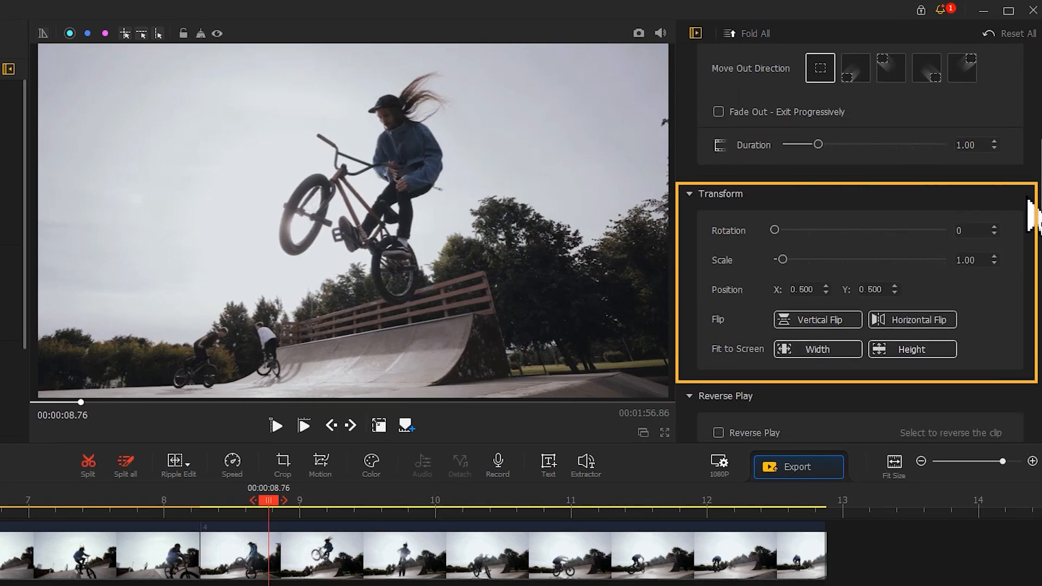
click(926, 320)
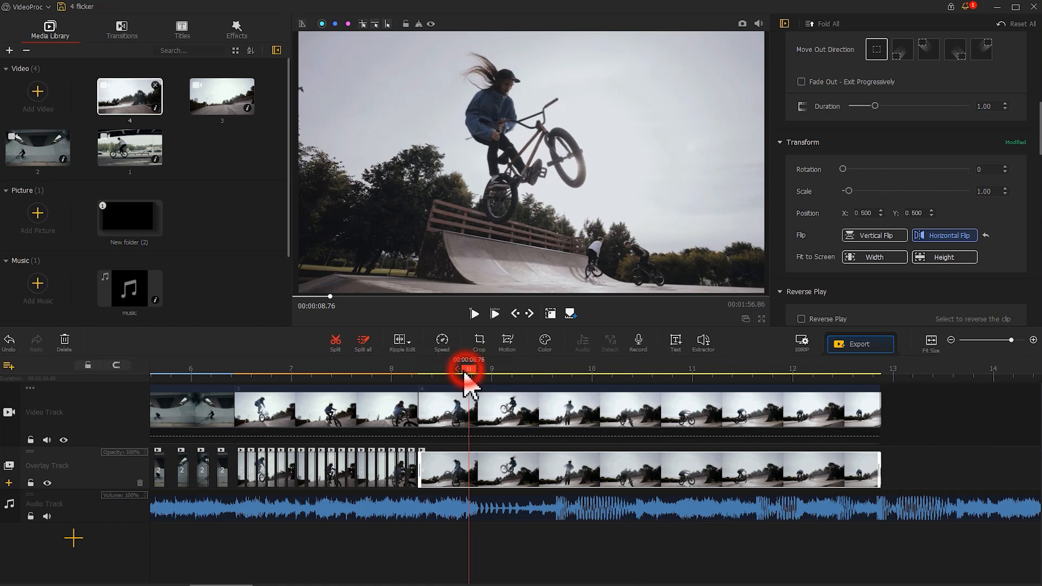
- Split the flipped video 4 overlay into short segments, deleting its opening part
mouse_move(465, 373)
mouse_down()
mouse_move(454, 372)
mouse_move(471, 374)
mouse_up()
click(335, 342)
click(438, 464)
key(Delete)
click(466, 473)
click(334, 343)
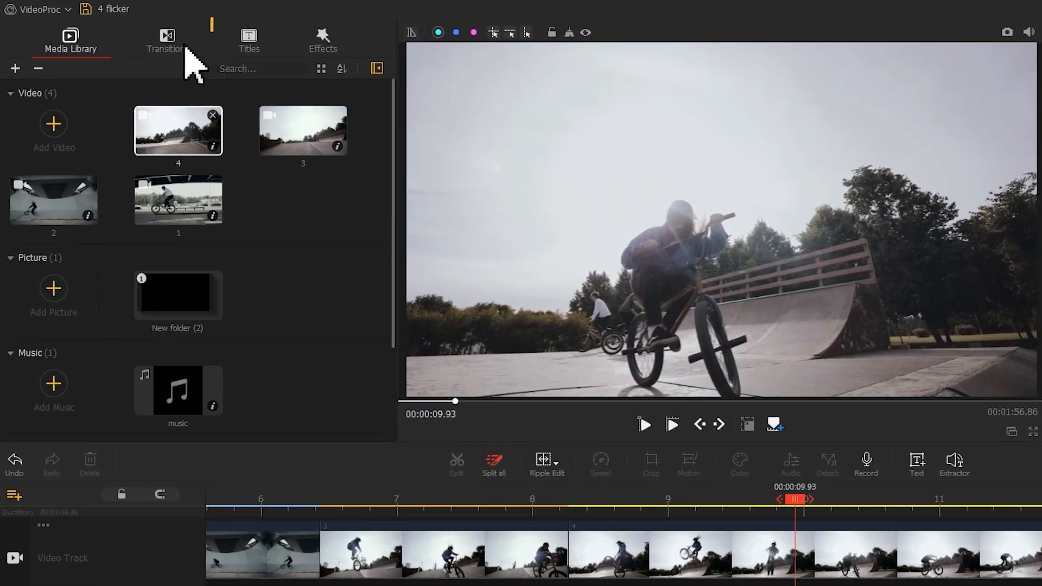
- Add the Fade to Black transition to the end of clip 4 on the video track
click(127, 33)
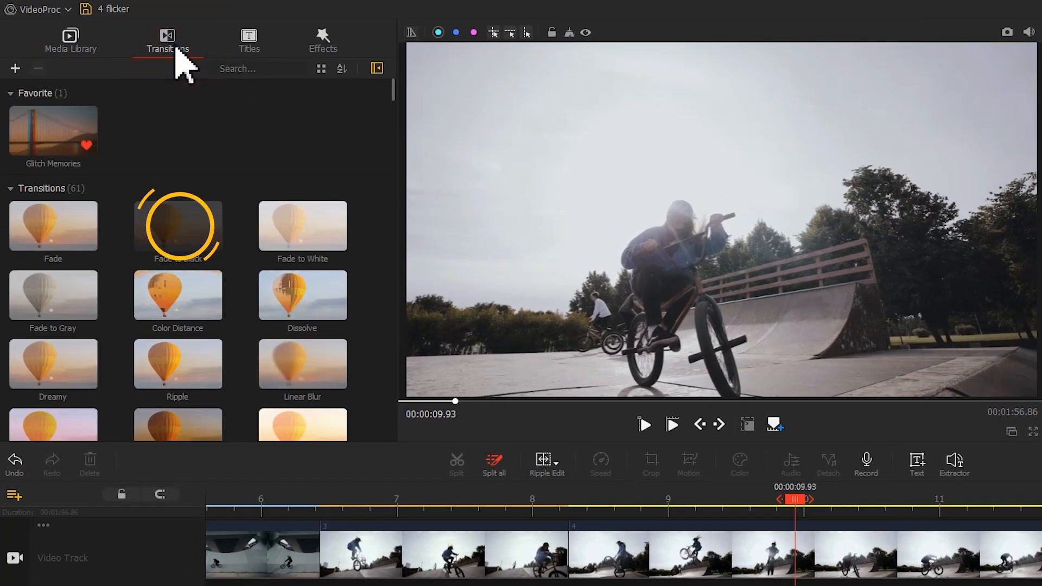
drag(196, 229, 1041, 550)
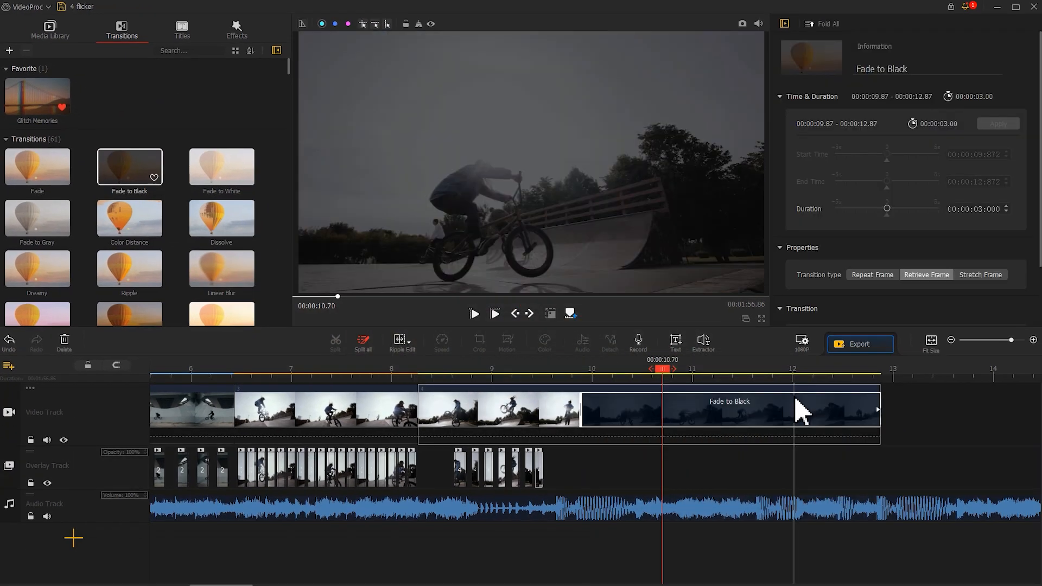
- Shorten the Fade to Black transition at the end of clip 4 to a duration of about 1.57 seconds
drag(580, 410, 725, 411)
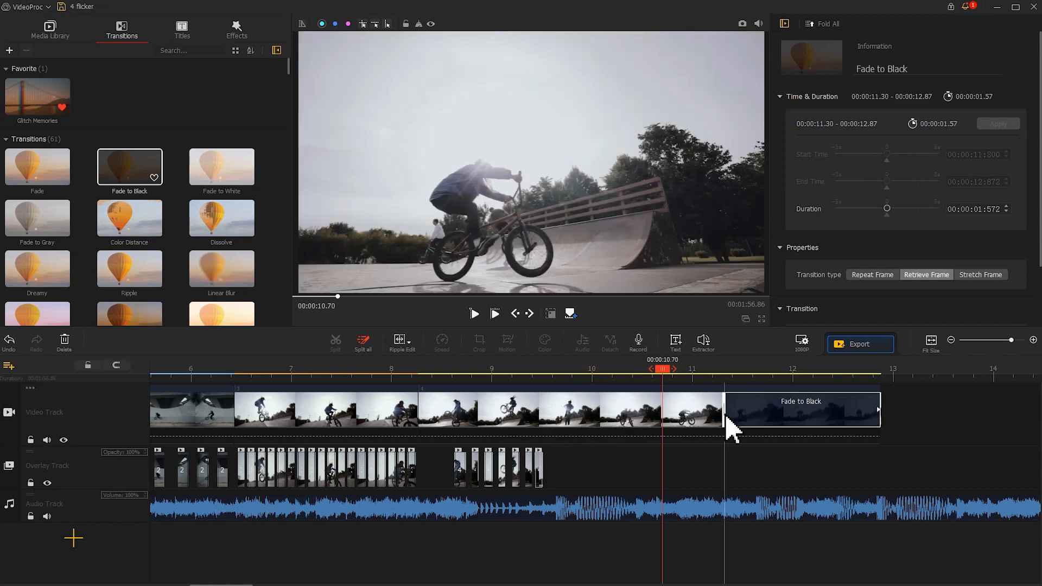
- Split the music at the video's end, 00:00:12.87, delete the remainder, and give the kept part a fade-out of about 1.44
drag(662, 369, 885, 379)
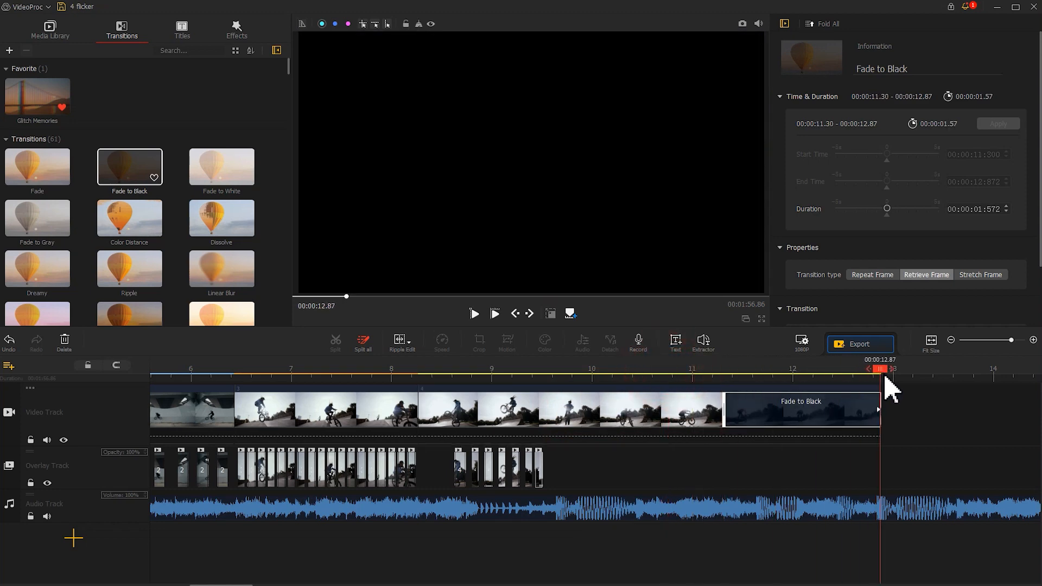
click(879, 508)
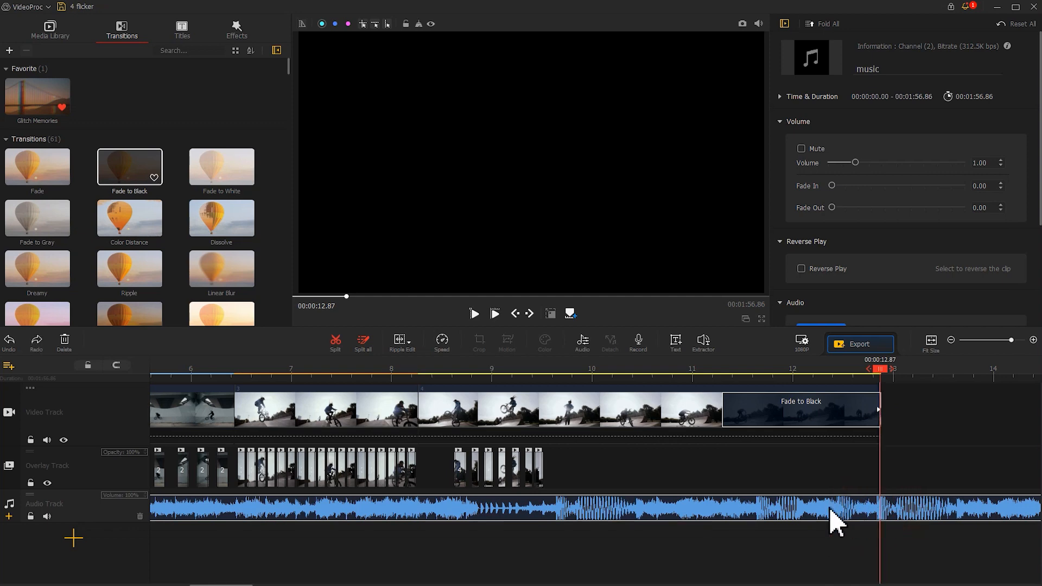
click(335, 342)
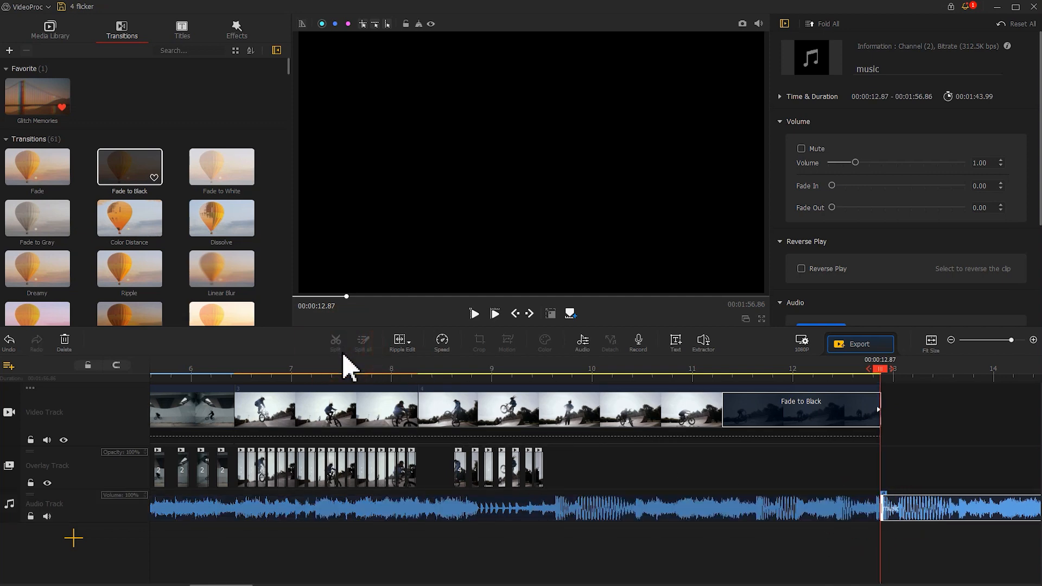
key(Delete)
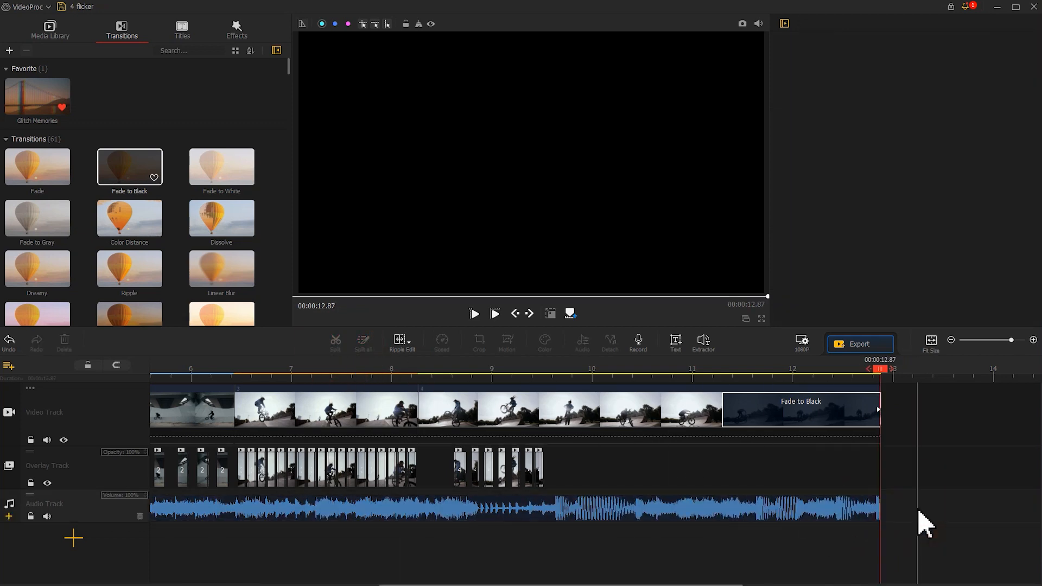
click(837, 515)
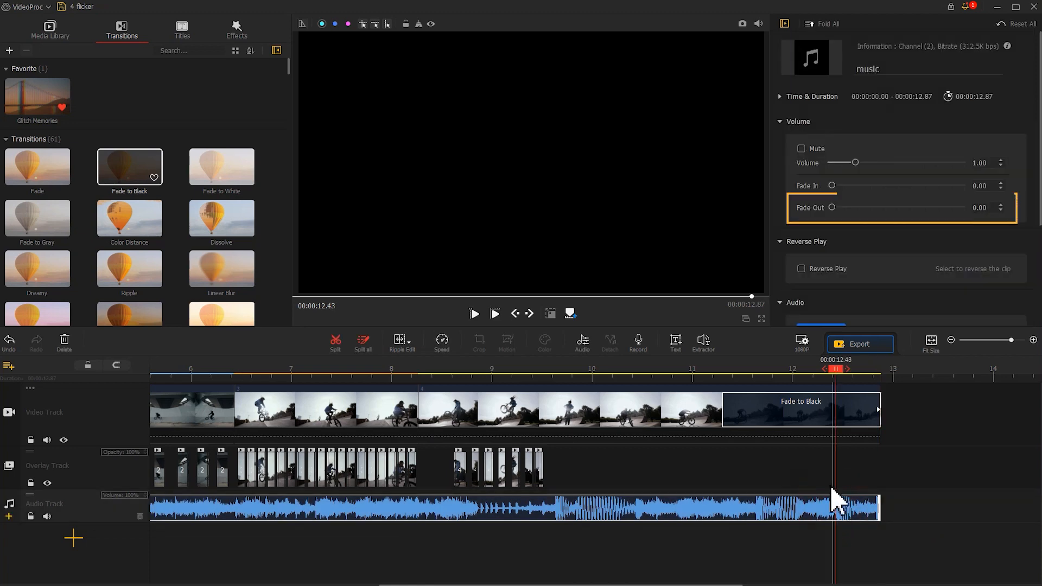
drag(833, 209, 841, 214)
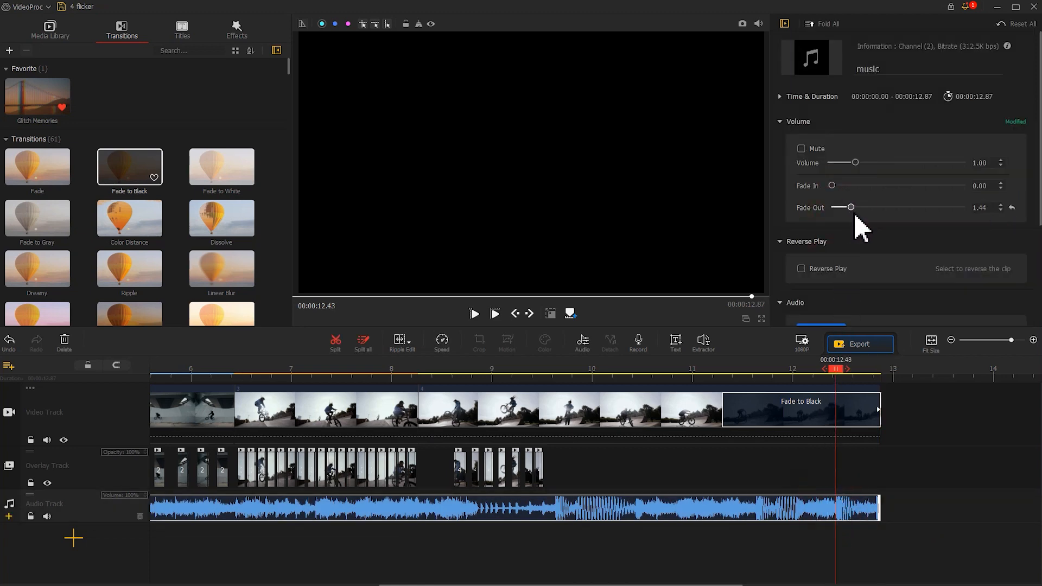